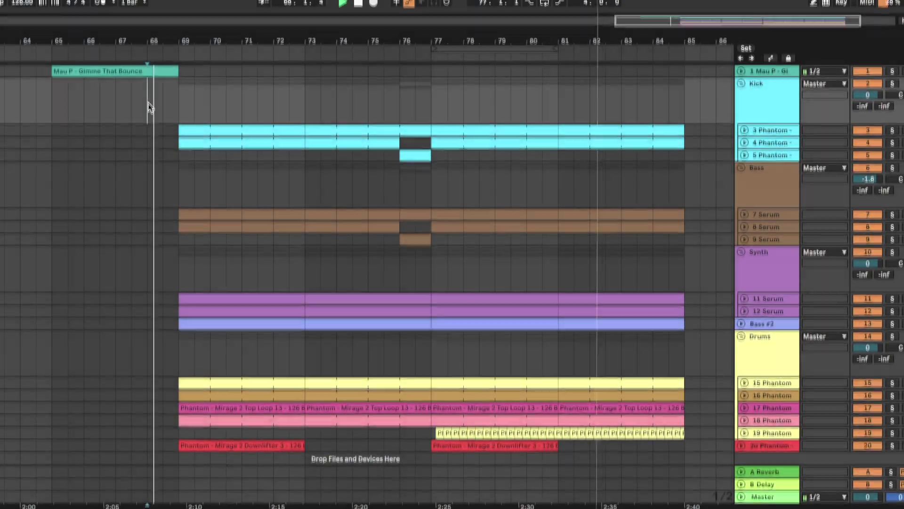
Play the Mau P - Gimme That Bounce reference from bar 65, then fold it
key("space")
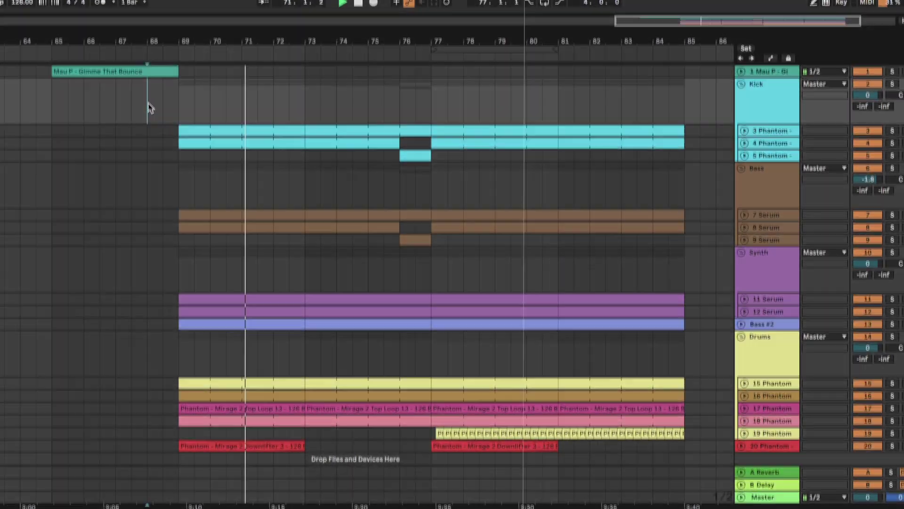
key("space")
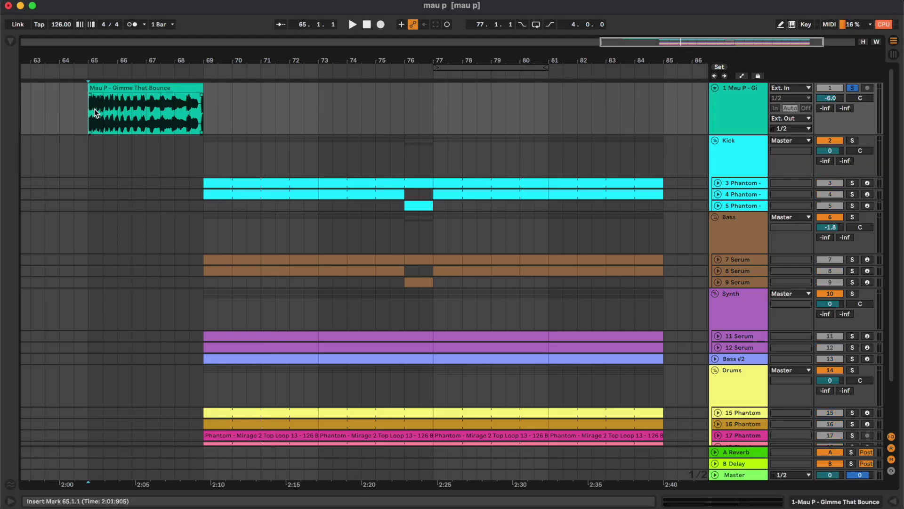
left_click(93, 111)
key("plus")
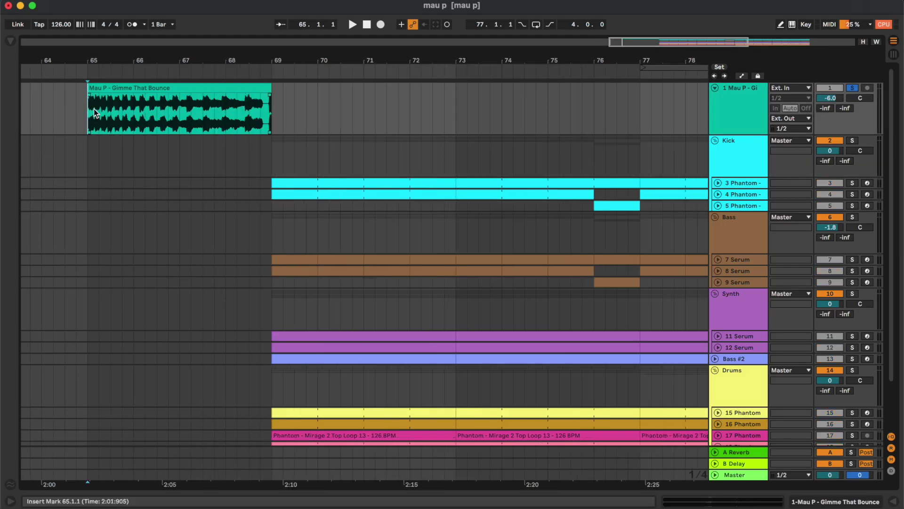
left_click(179, 105)
key("space")
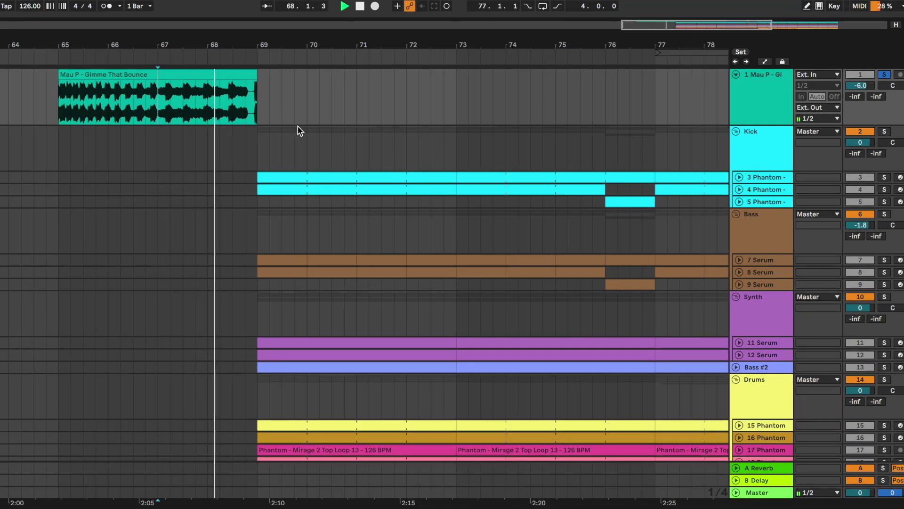
left_click(715, 88)
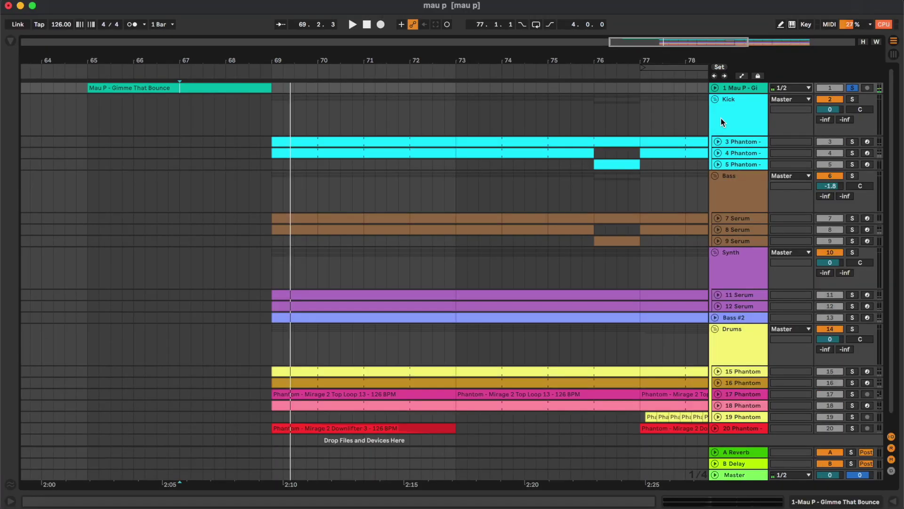
left_click(722, 118)
Solo track 3 and play its Phantom - Mirage 2 Percussion 10 sample from bar 69
left_click(737, 144)
key("s")
double_click(736, 144)
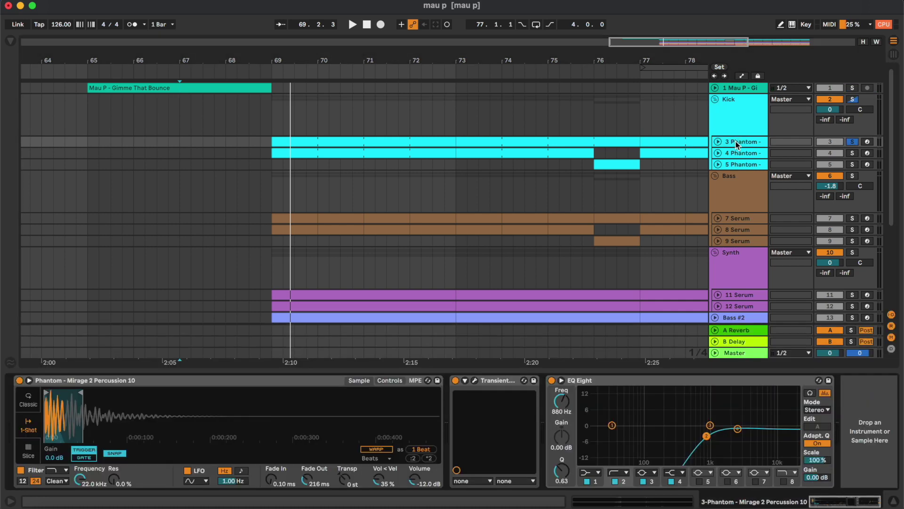
key("space")
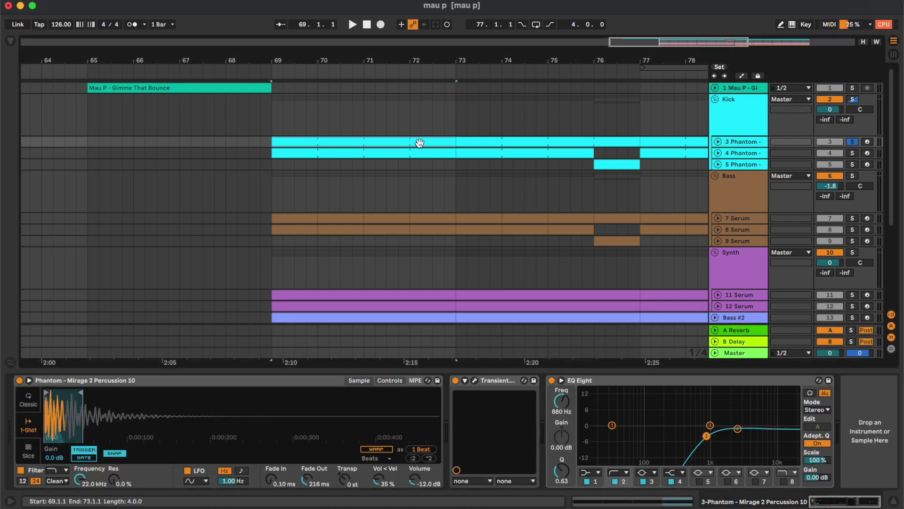
key("space")
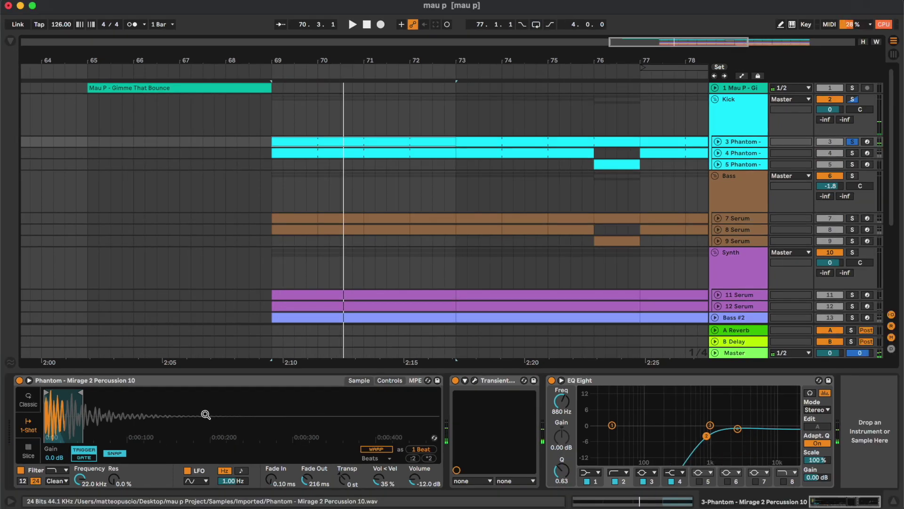
View track 3's Transient Master window and compare EQ Eight bypassed and re-enabled
left_click(475, 381)
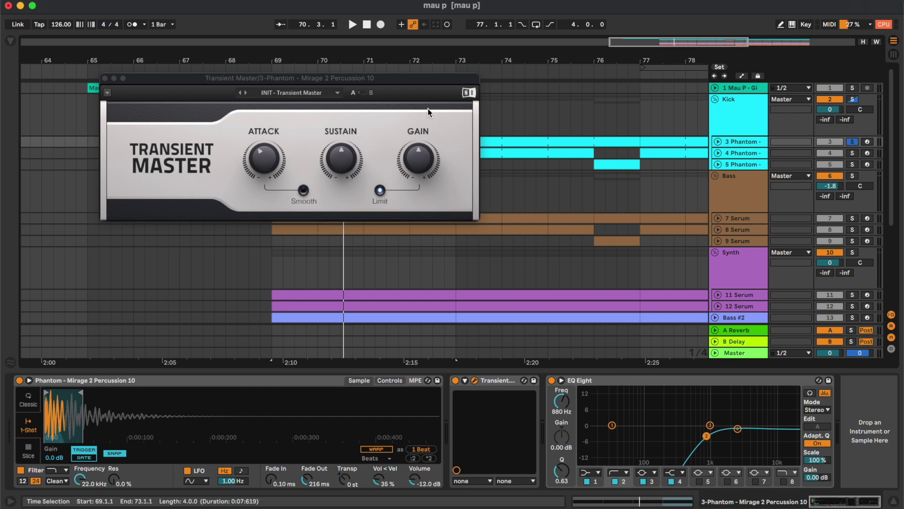
left_click_drag(362, 82, 436, 192)
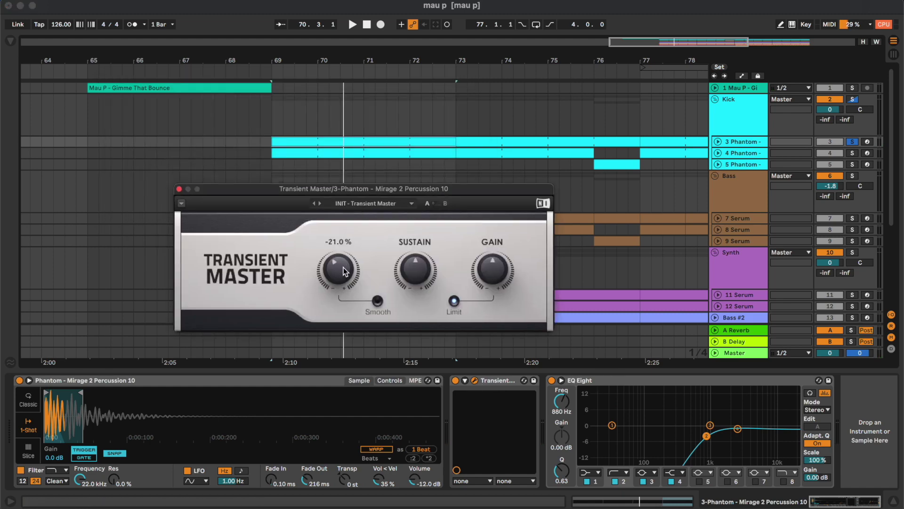
left_click(710, 429)
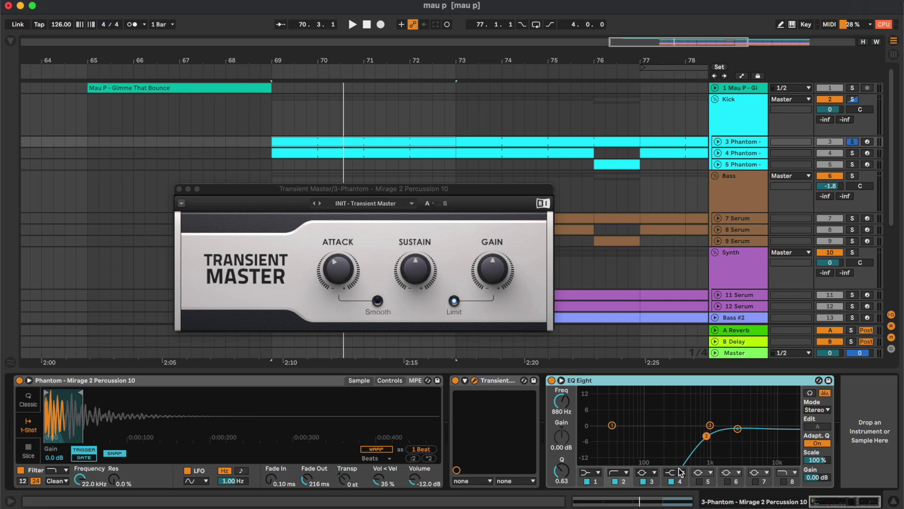
left_click(552, 381)
key("space")
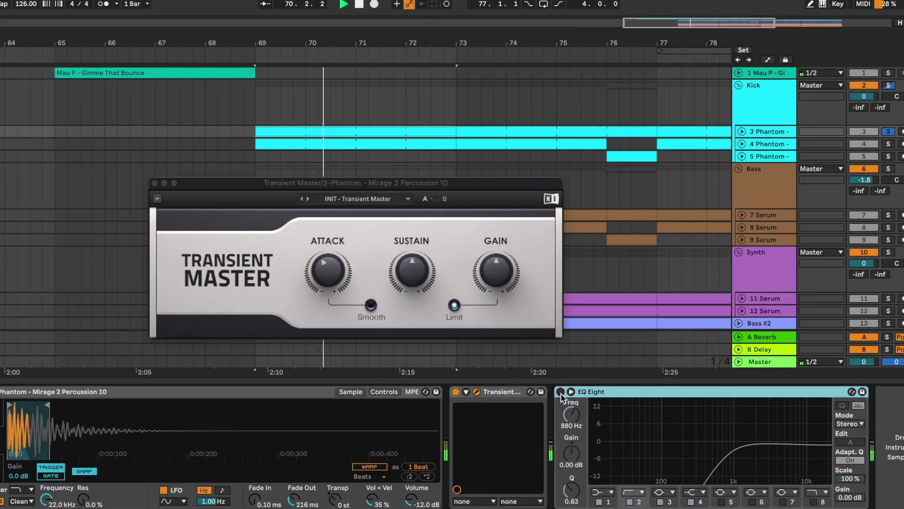
left_click(561, 391)
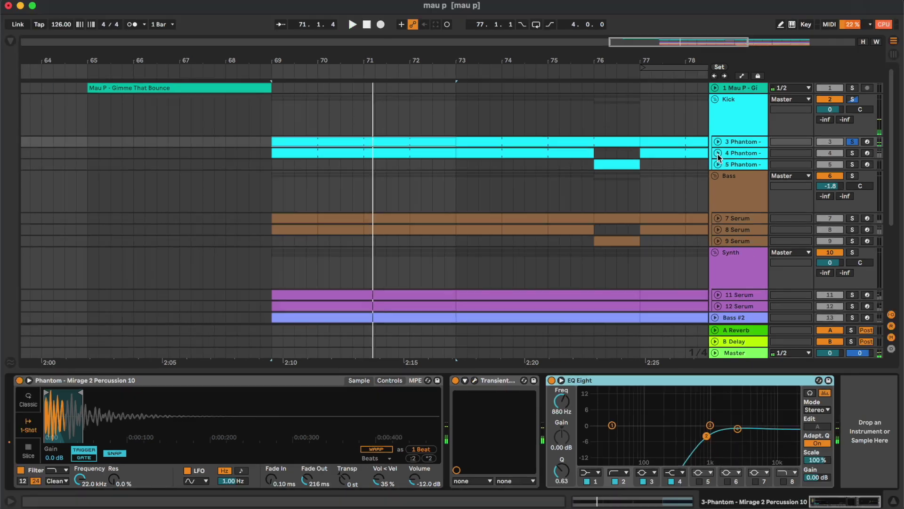
left_click(718, 157)
Play track 4's kick clip from bar 69 and check its Transient Master window
left_click(372, 155)
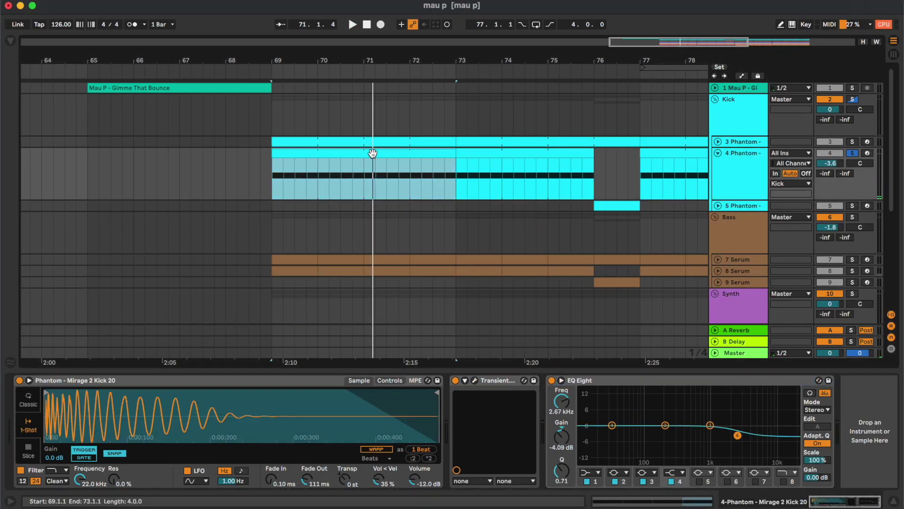
key("space")
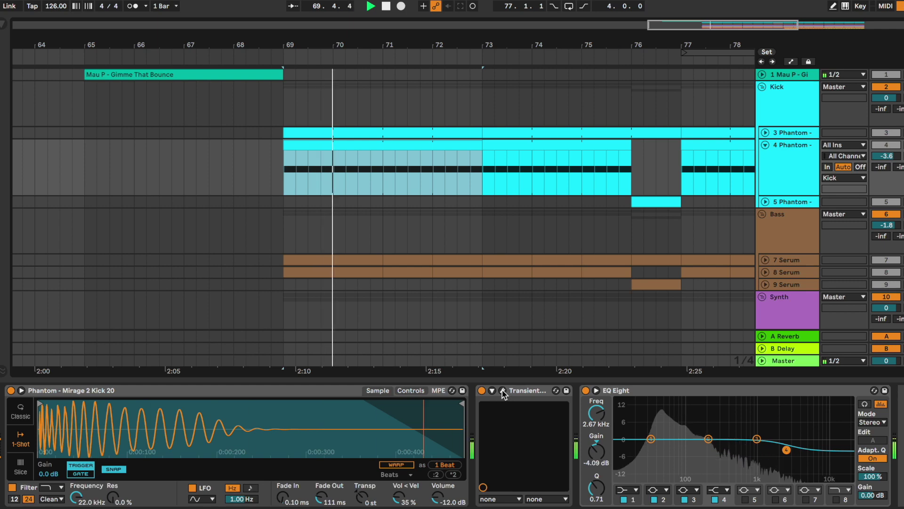
left_click(502, 390)
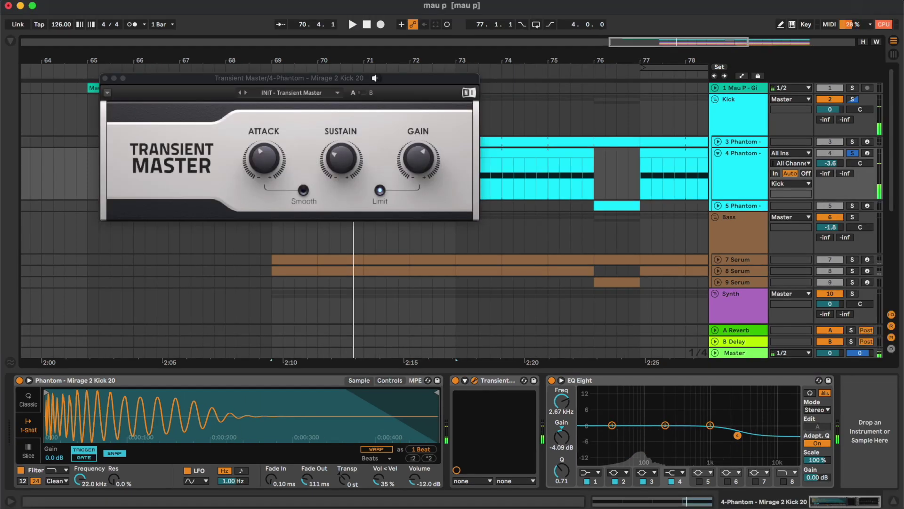
left_click_drag(359, 82, 506, 240)
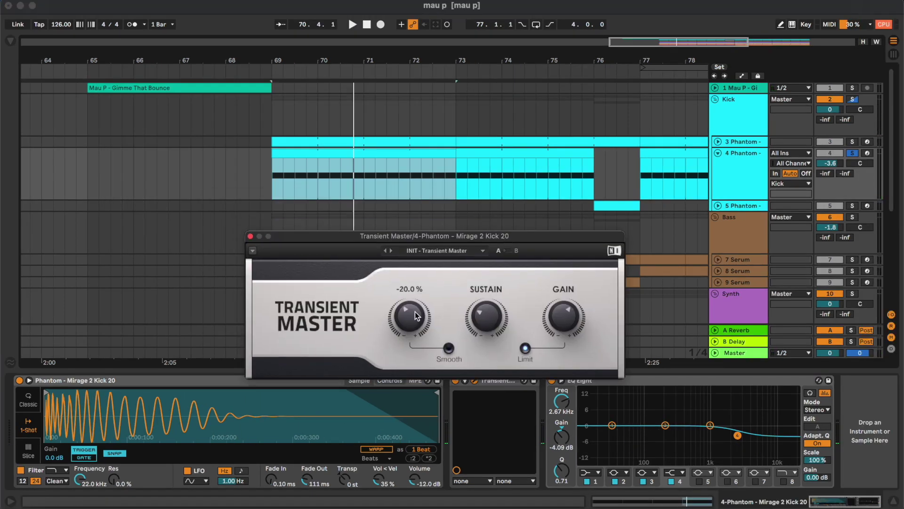
left_click(477, 382)
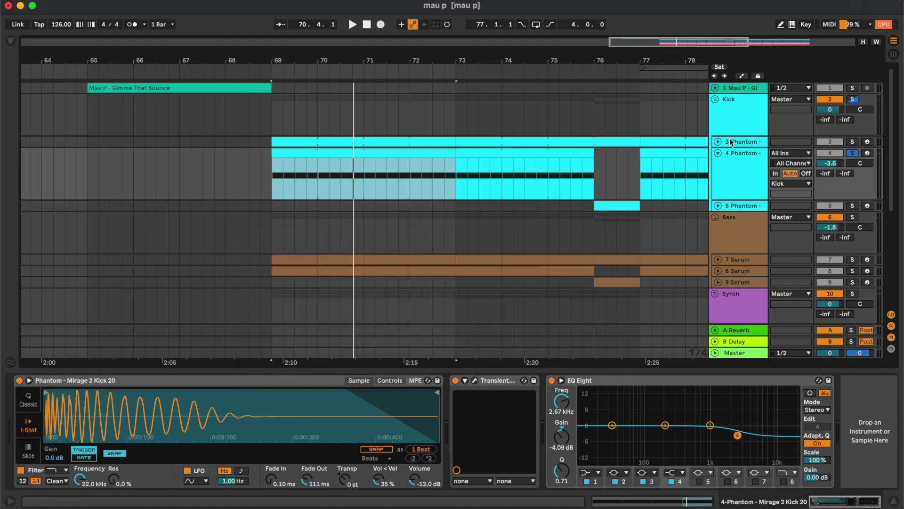
Compare track 4's kick with EQ Eight bypassed and re-enabled, then collapse the track
key("space")
left_click(551, 381)
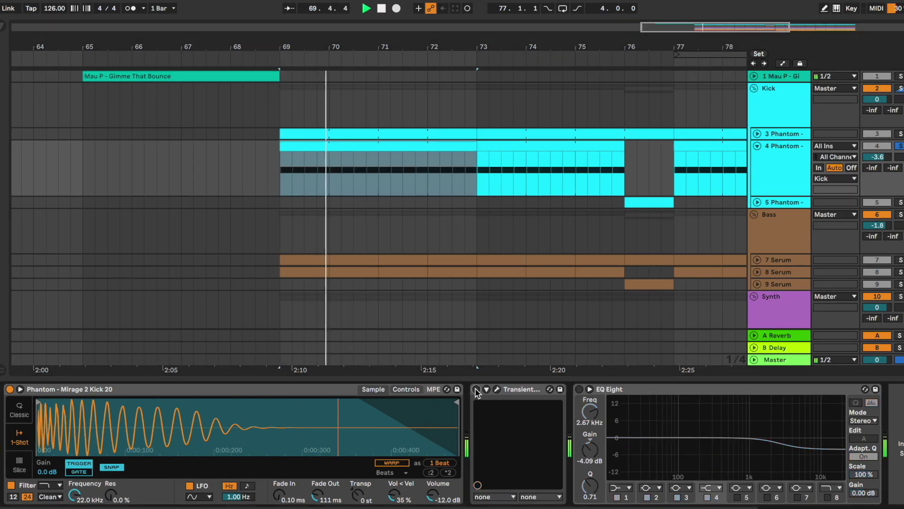
left_click(476, 389)
left_click(579, 389)
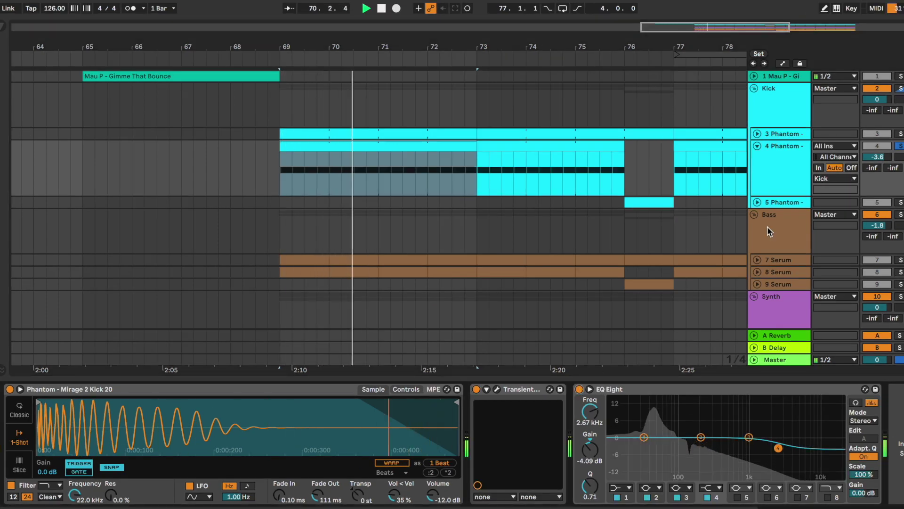
key("space")
left_click(758, 145)
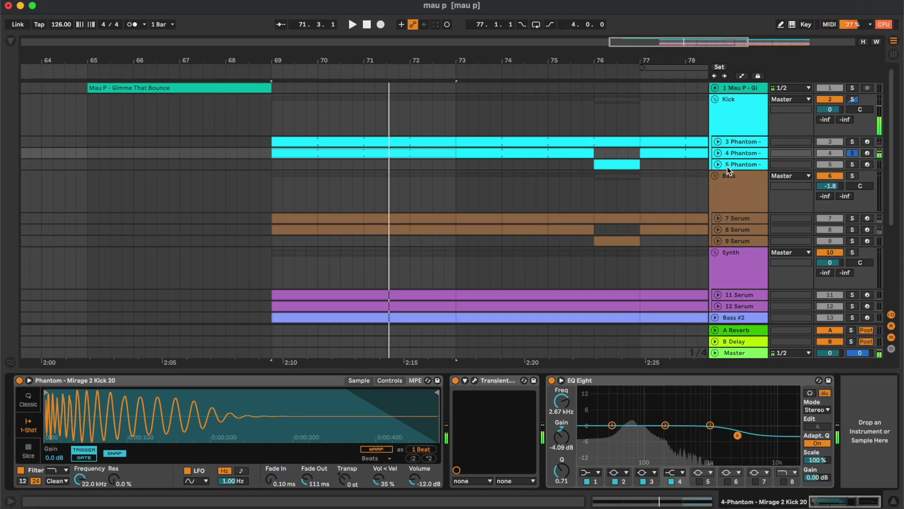
Expand track 5 and play its short kick clip at bar 76
left_click(717, 143)
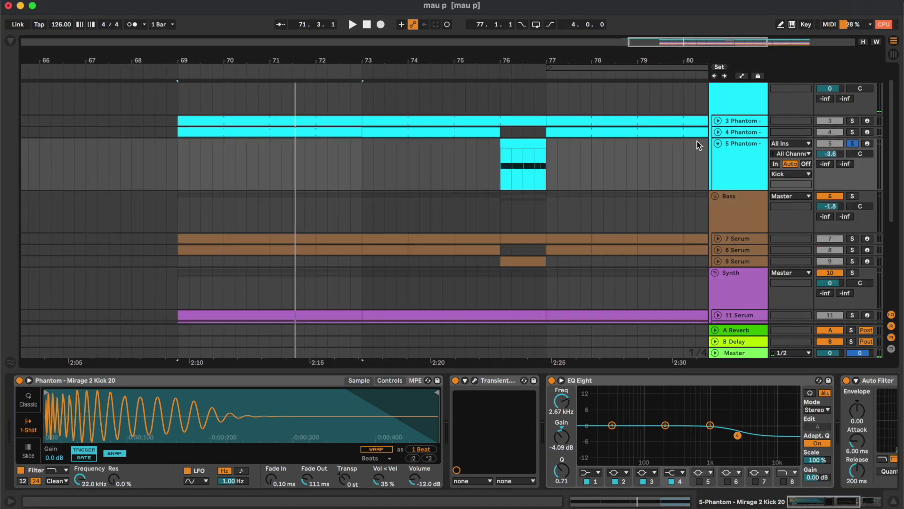
left_click(519, 167)
scroll(673, 437, "right", 5)
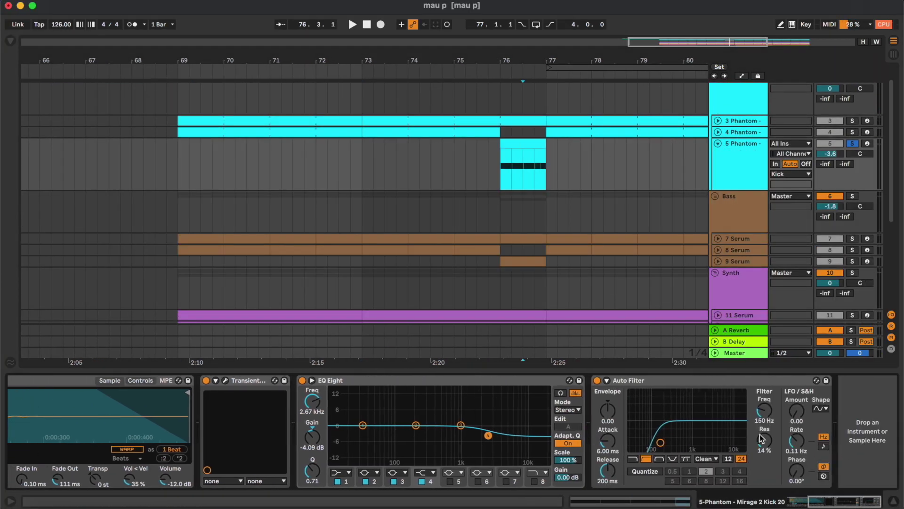
left_click(528, 147)
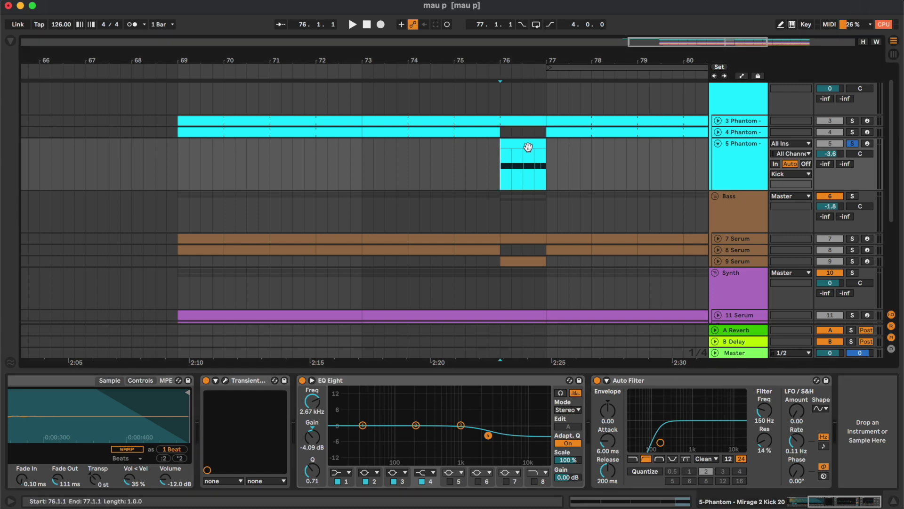
key("space")
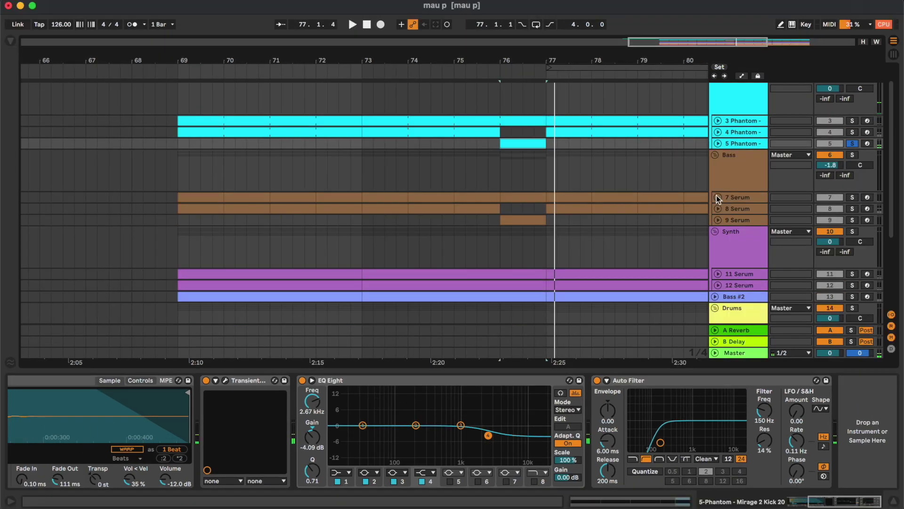
Expand the 7 Serum bass track and play its first clip's MIDI notes
left_click(739, 208)
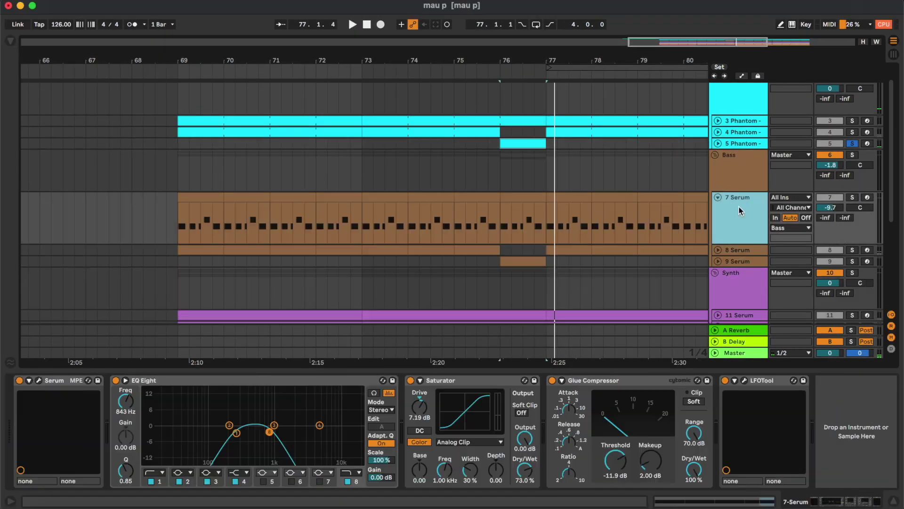
left_click(550, 217)
double_click(277, 165)
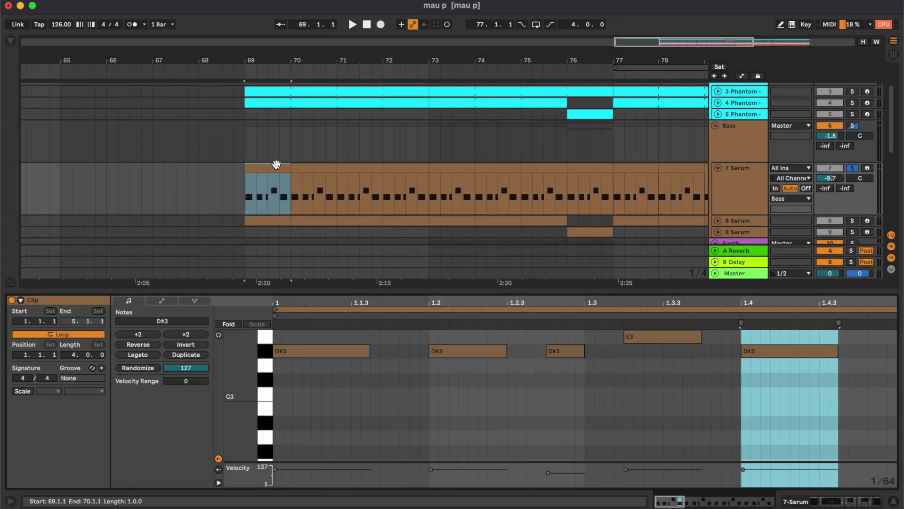
left_click(368, 398)
key("space")
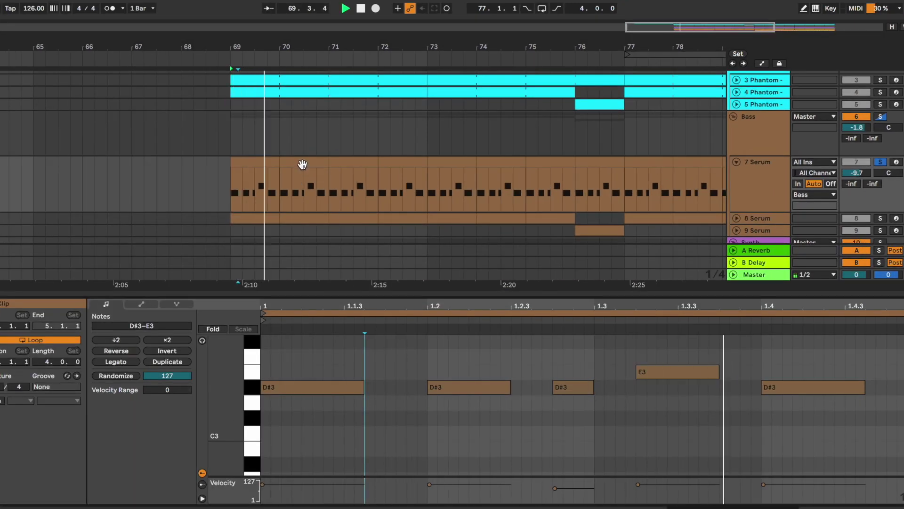
left_click(301, 165)
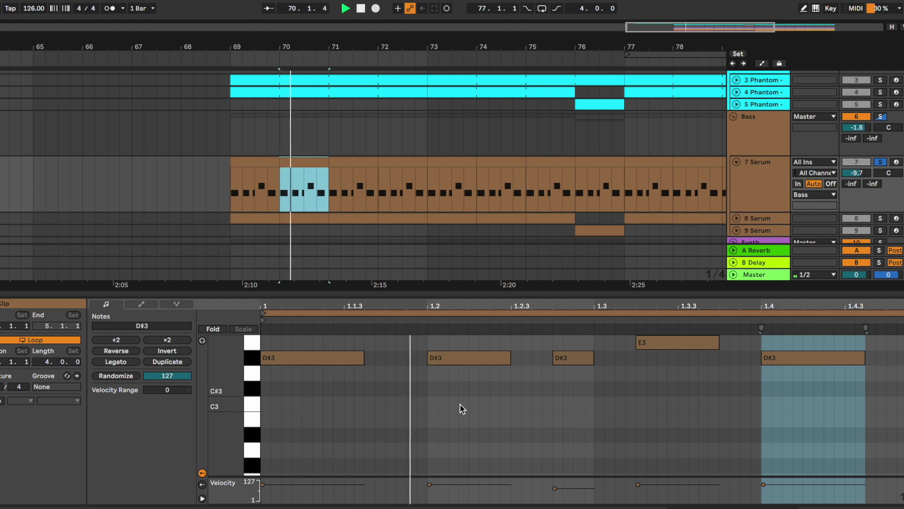
left_click(465, 409)
scroll(466, 409, "up", 1)
Show 7 Serum's devices and check its Serum synth window
left_click(765, 204)
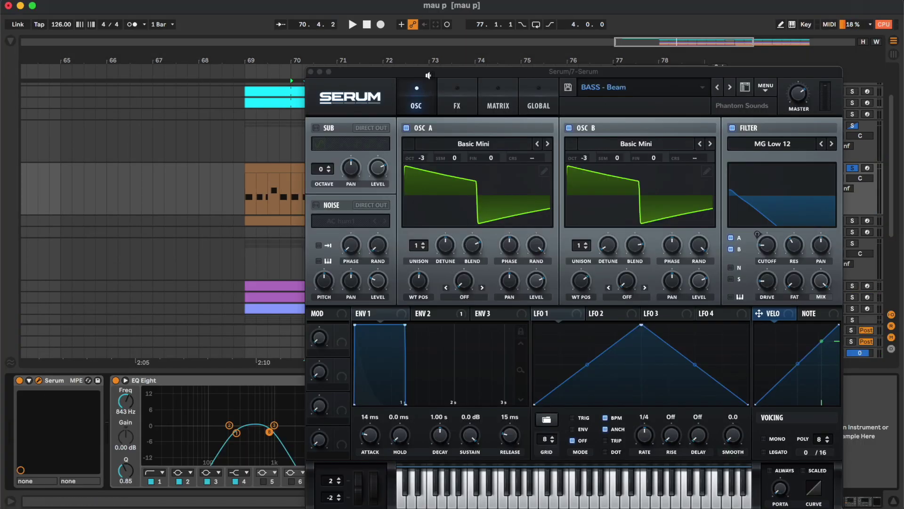
left_click_drag(431, 69, 382, 47)
left_click(257, 47)
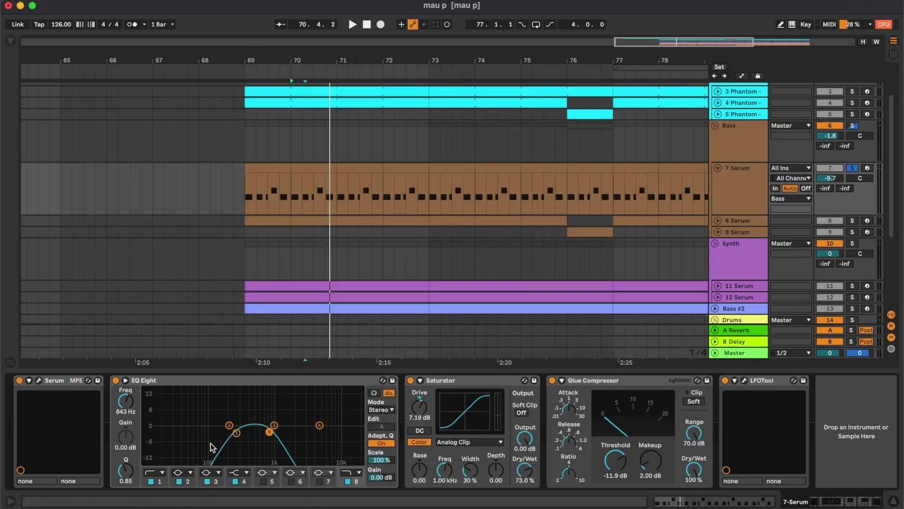
Compare 7 Serum with EQ Eight bypassed and re-enabled, and check its LFOTool window
key("space")
left_click(116, 380)
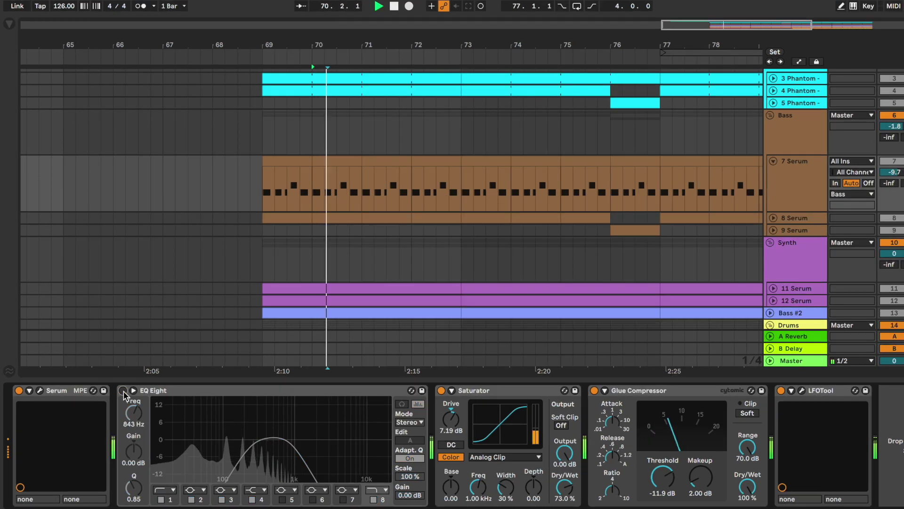
left_click(124, 390)
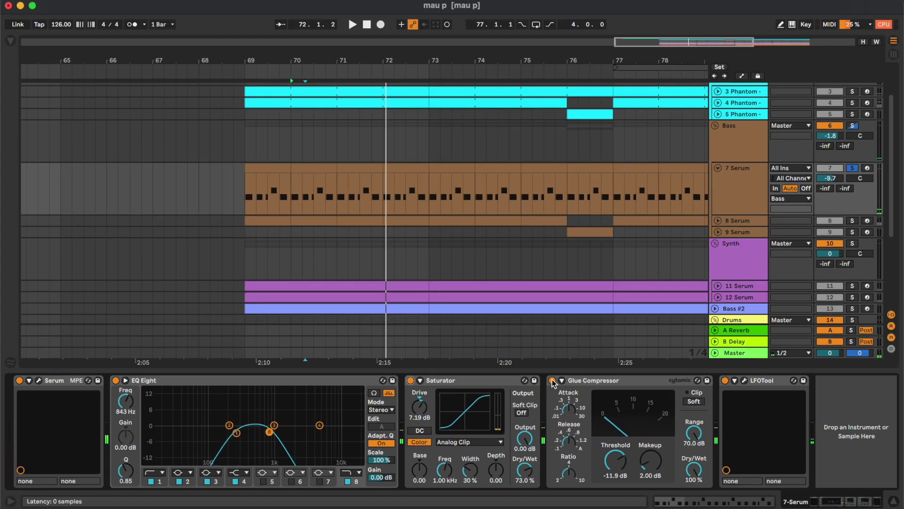
key("space")
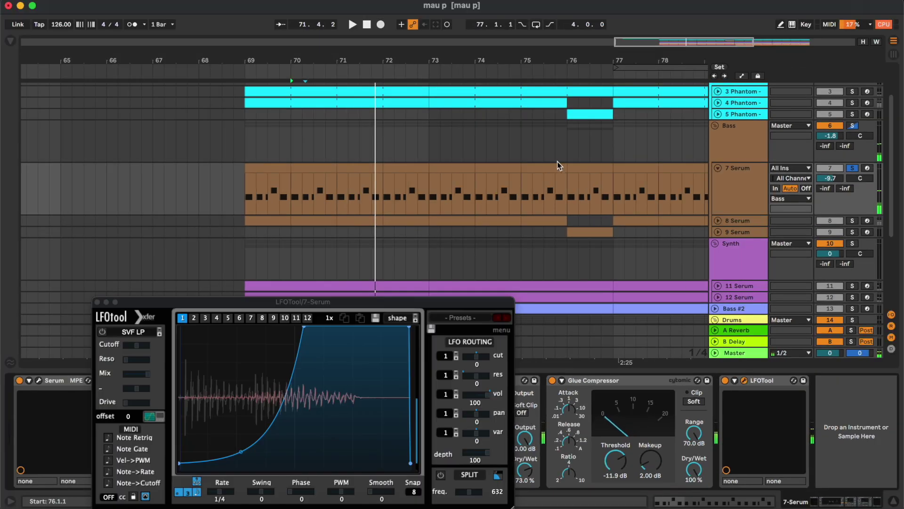
left_click_drag(468, 310, 566, 151)
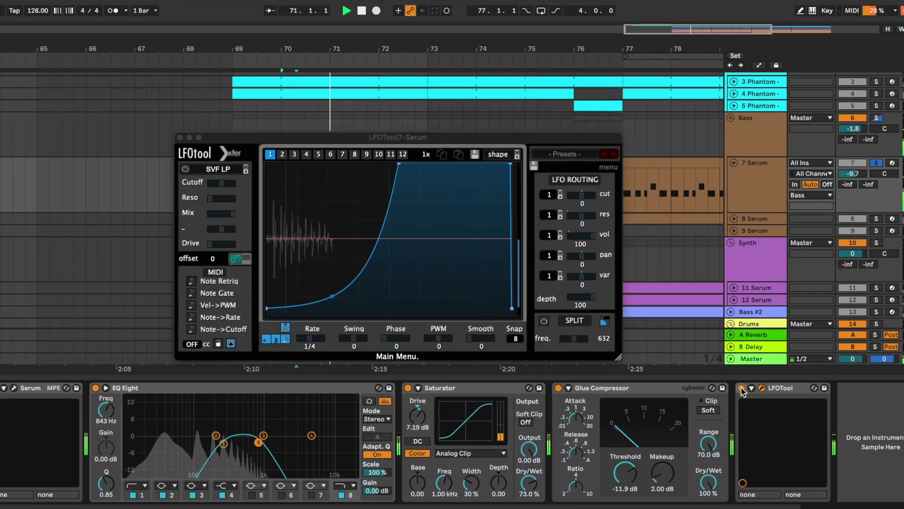
left_click(762, 387)
Unfold 8 Serum, play its clip's MIDI notes and show its device chain
left_click(740, 187)
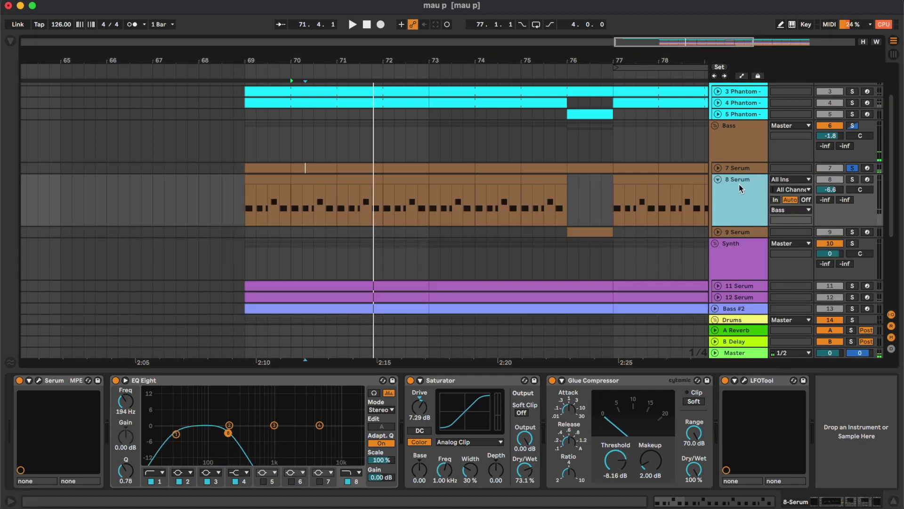
double_click(276, 179)
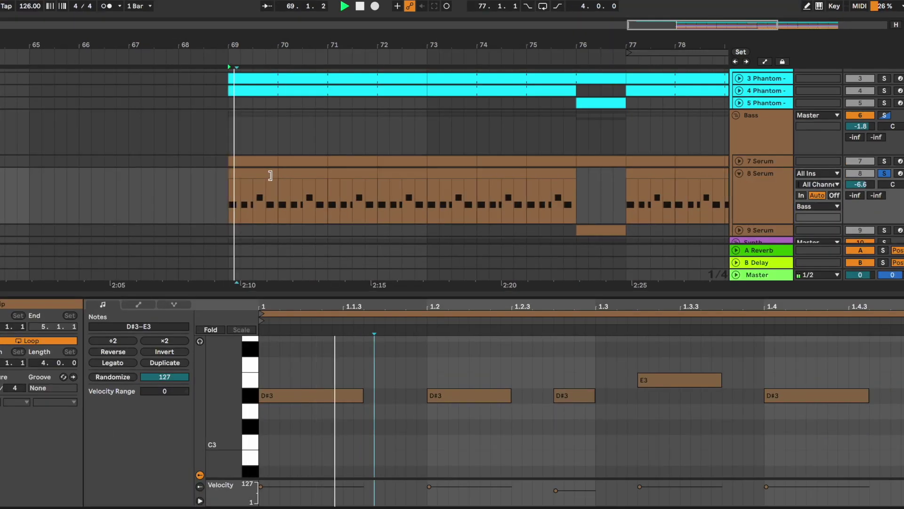
key("space")
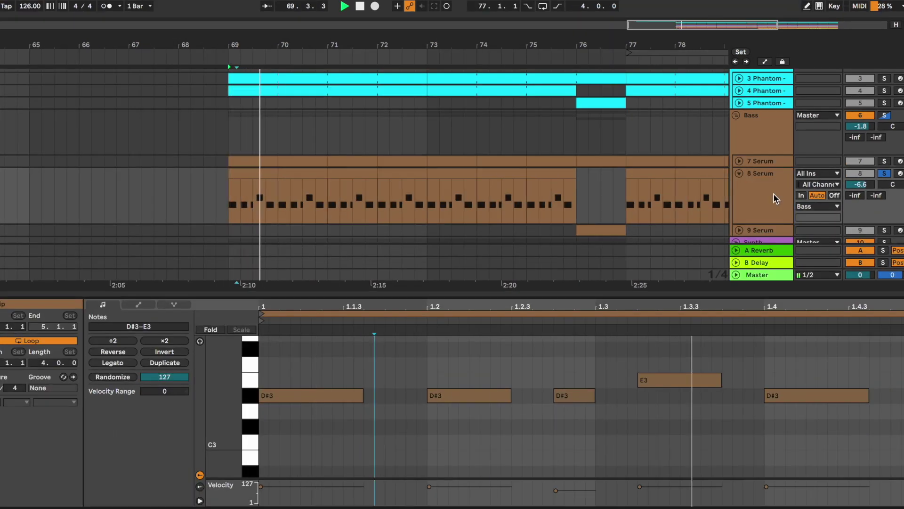
double_click(774, 198)
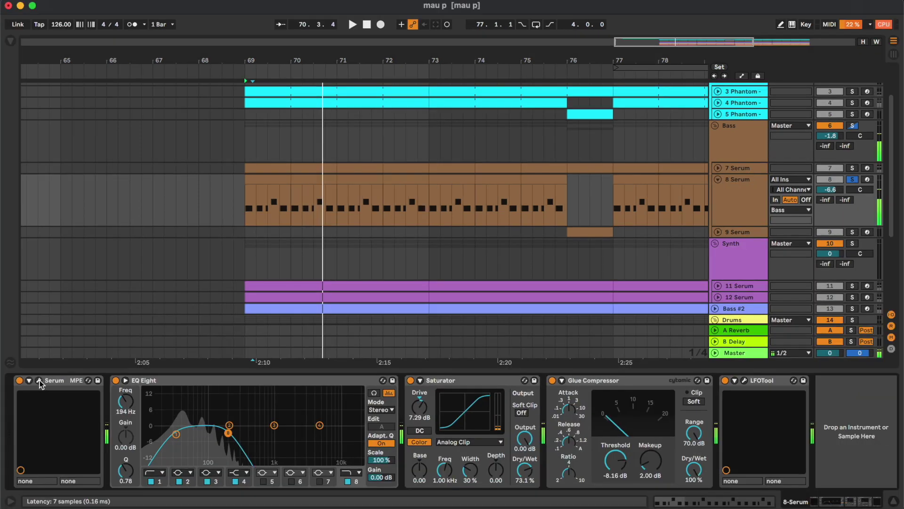
Lower 8 Serum's EQ Eight band 1 to 30 Hz and audition the change
left_click(40, 383)
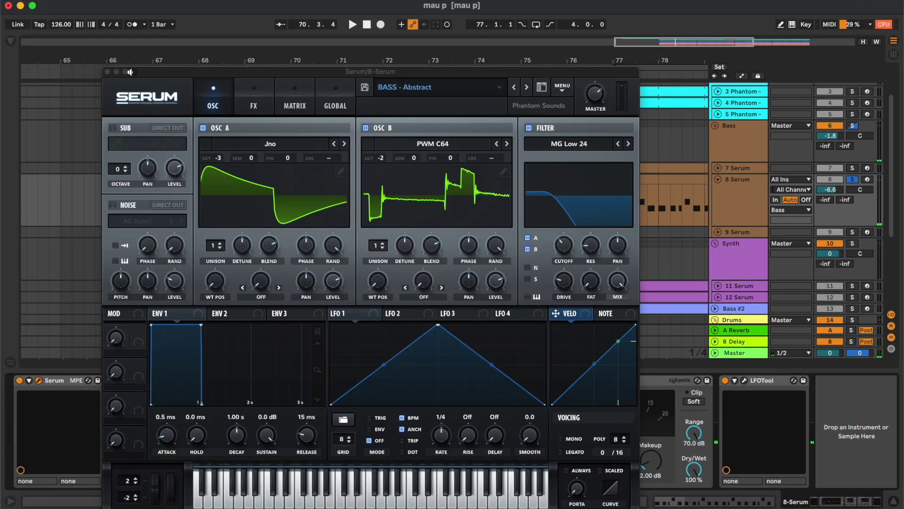
left_click(107, 71)
left_click(215, 379)
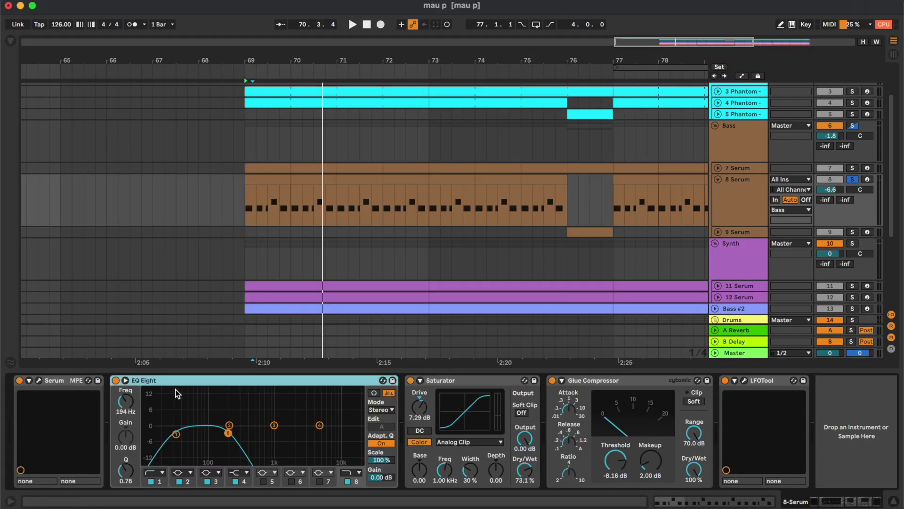
left_click(176, 434)
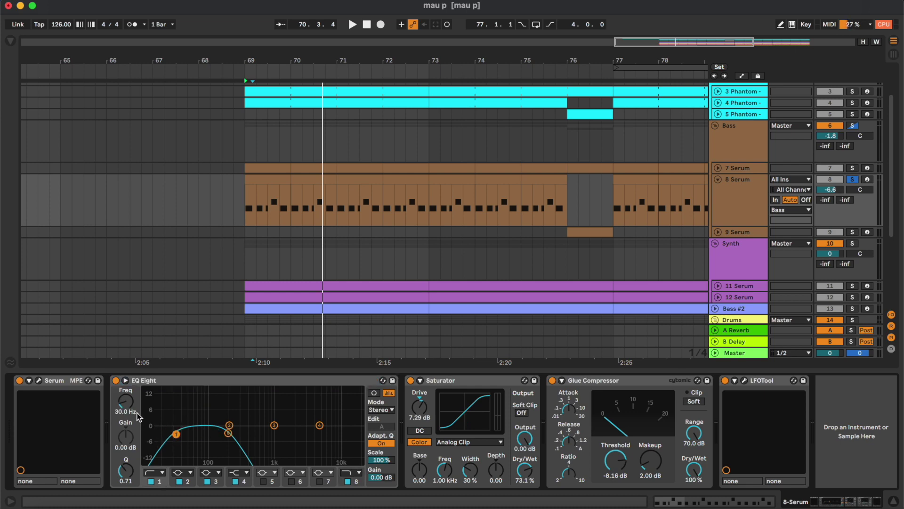
key("space")
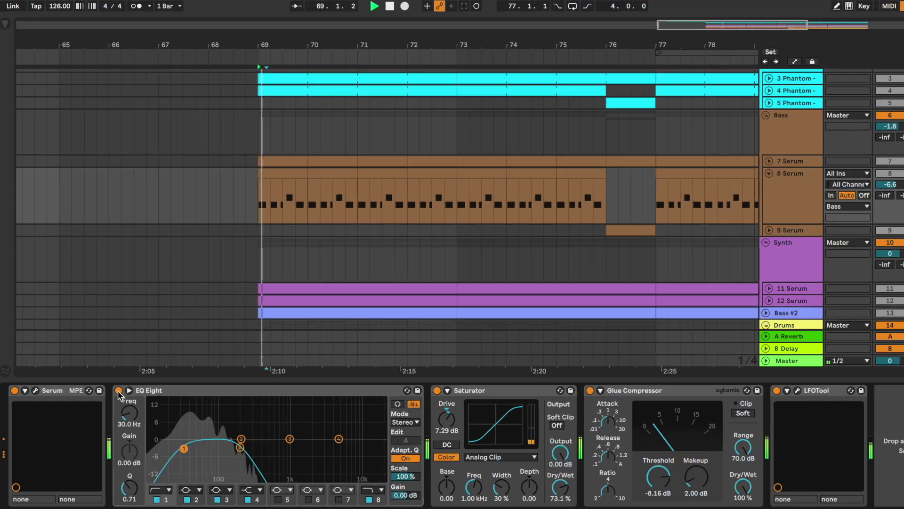
left_click(118, 389)
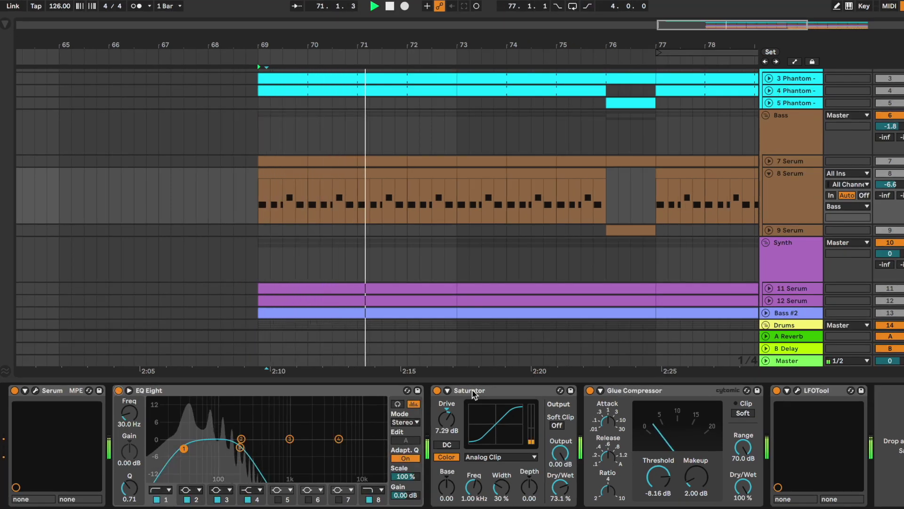
key("space")
key("space")
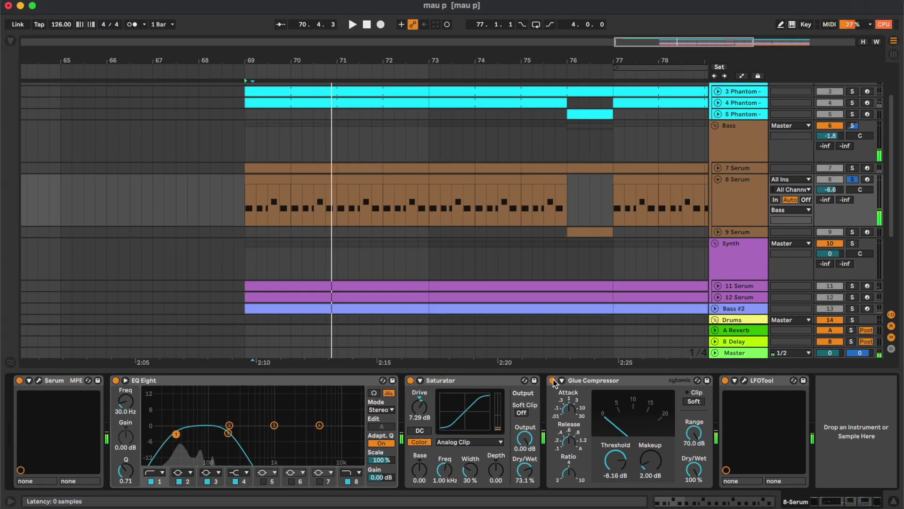
Replay from bar 69 while viewing 8 Serum's LFOTool volume shaping
key("space")
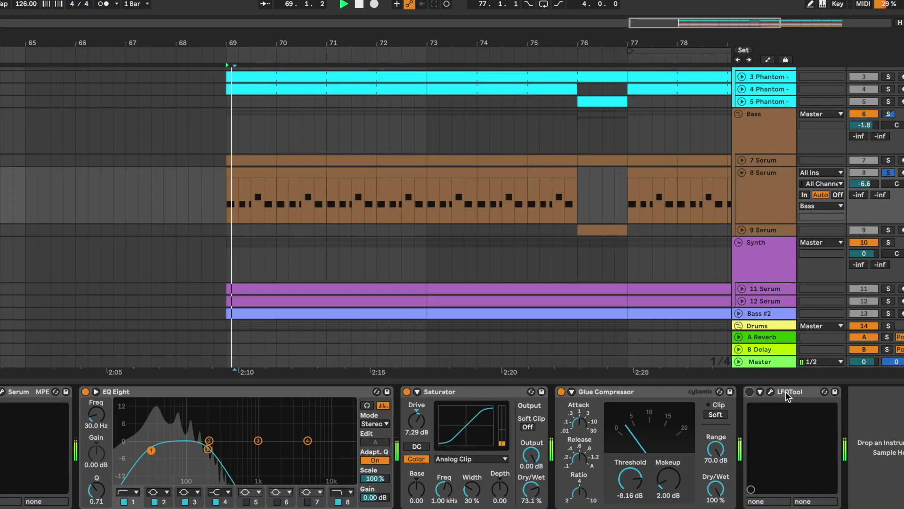
left_click(745, 380)
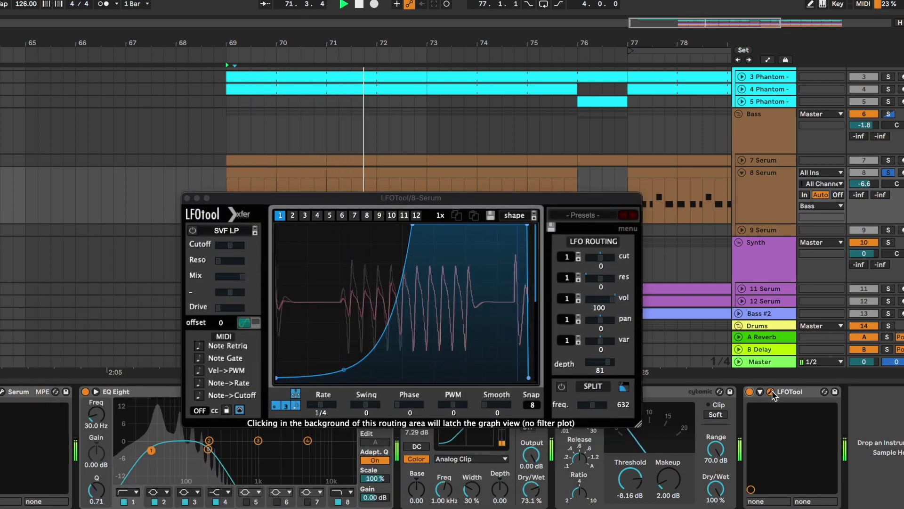
left_click(772, 394)
Play 9 Serum's short clip at bar 76, then fold it and unfold 11 Serum
left_click(715, 178)
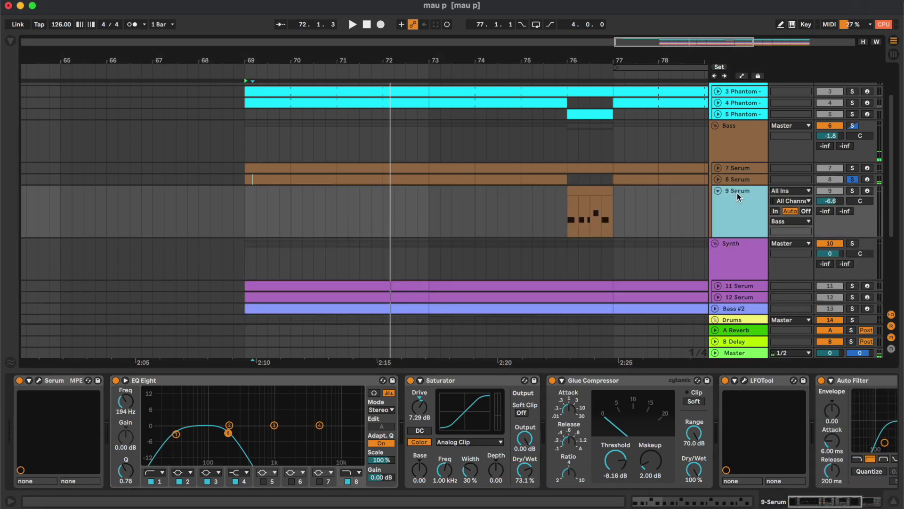
left_click(601, 192)
scroll(615, 213, "right", 2)
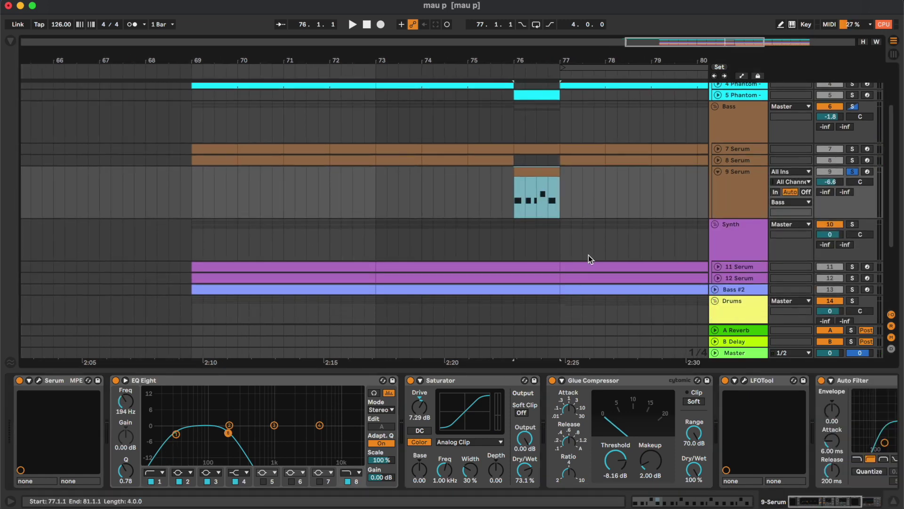
key("space")
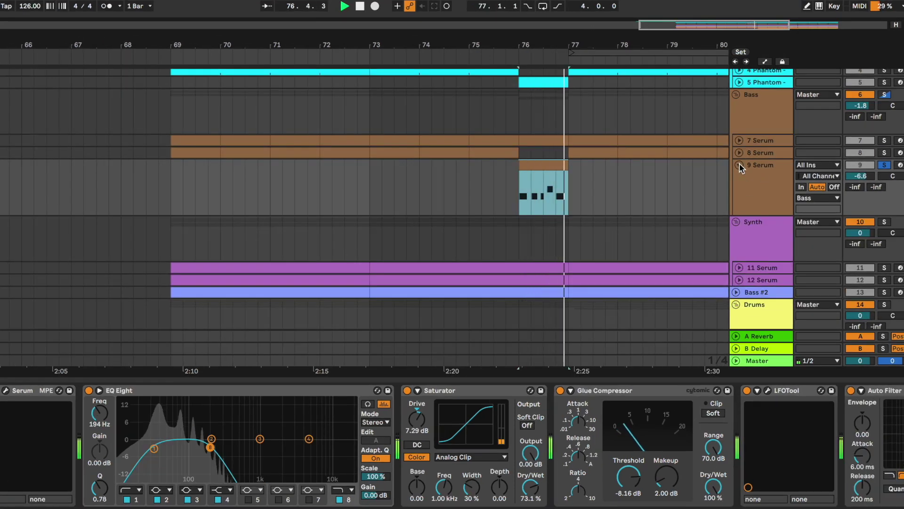
left_click(740, 163)
left_click(719, 224)
left_click(581, 228)
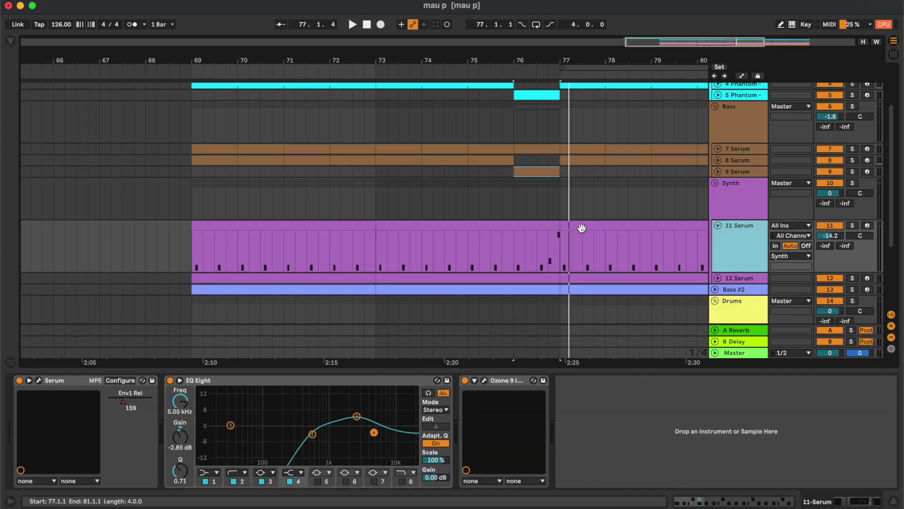
scroll(443, 244, "down", 2)
scroll(442, 243, "left", 2)
left_click(444, 207)
double_click(443, 207)
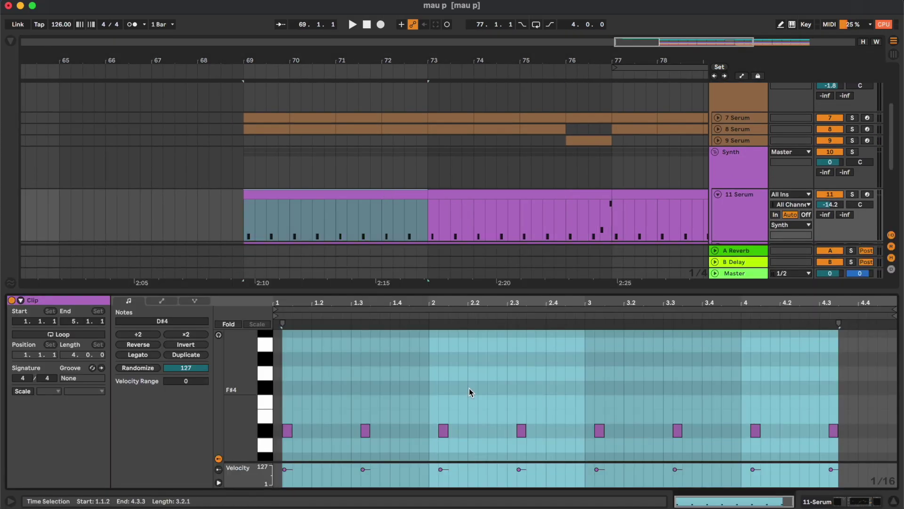
left_click(470, 388)
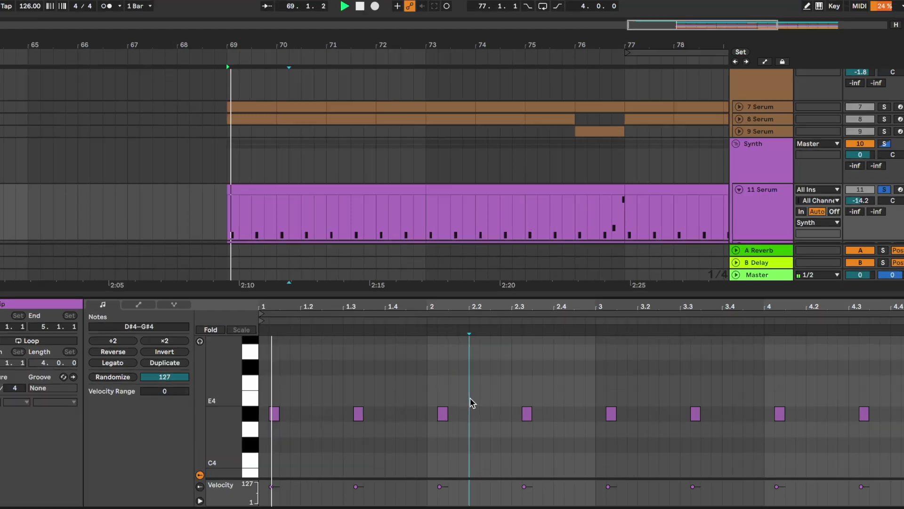
key("space")
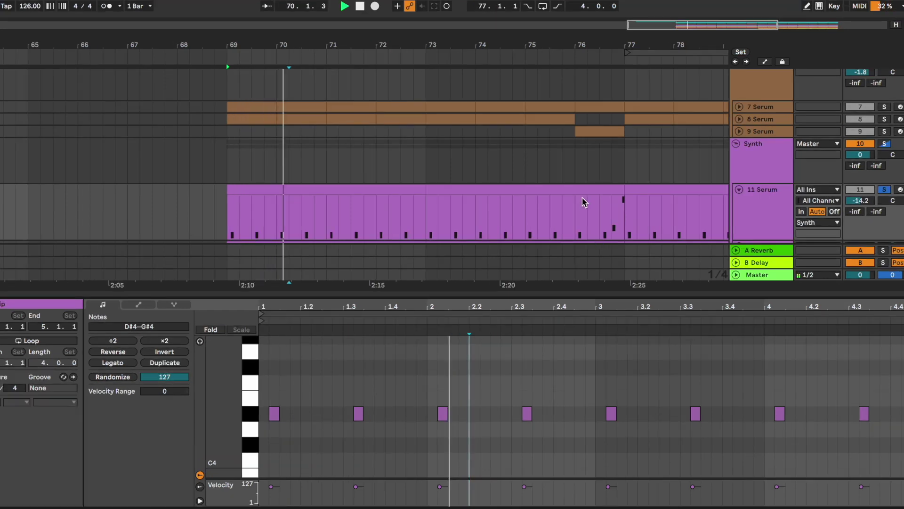
key("space")
left_click(602, 215)
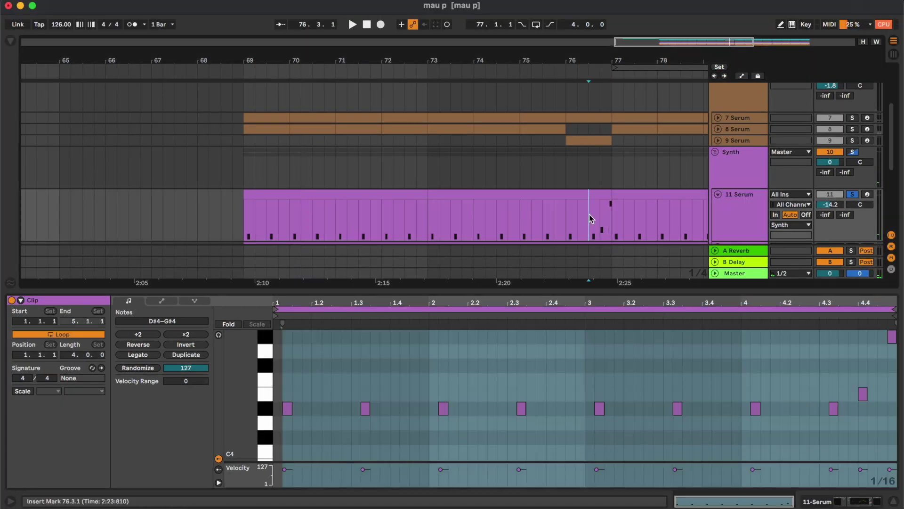
key("space")
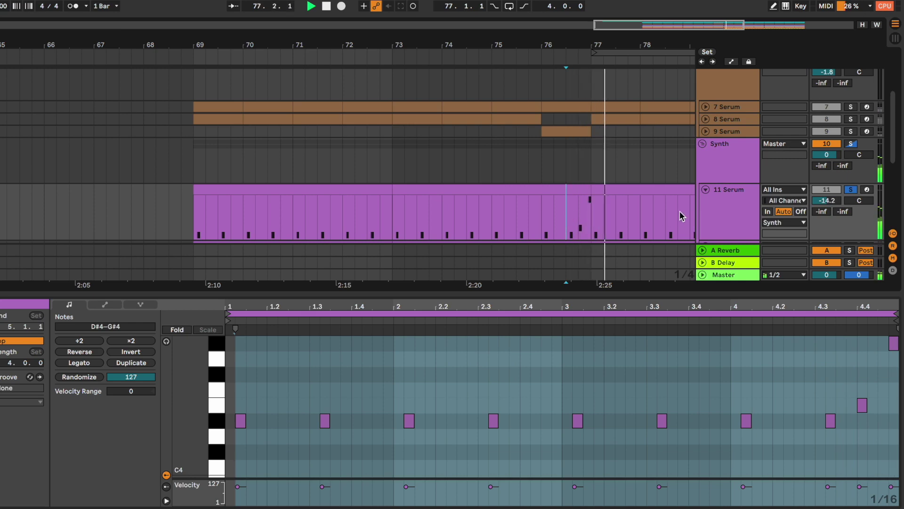
key("shift+Tab")
left_click(39, 381)
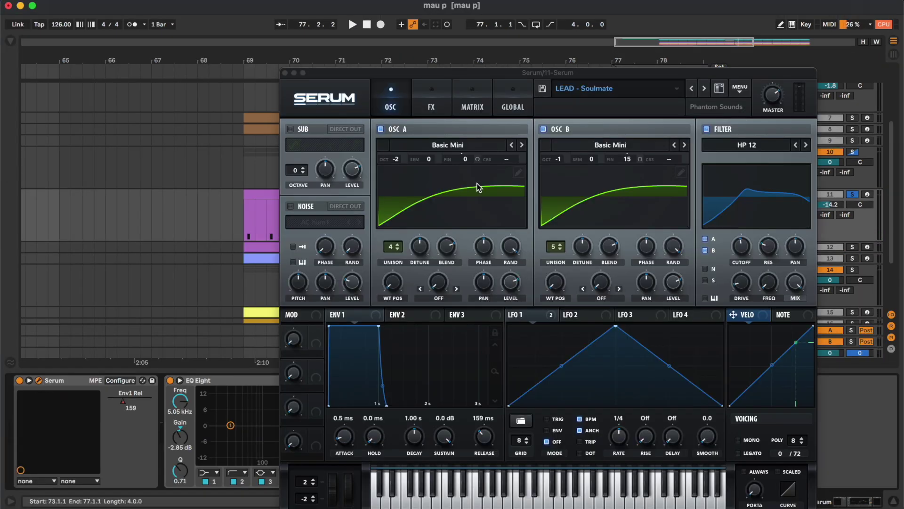
Close 11 Serum's synth window, show automation envelopes, and briefly play the arrangement
left_click(38, 381)
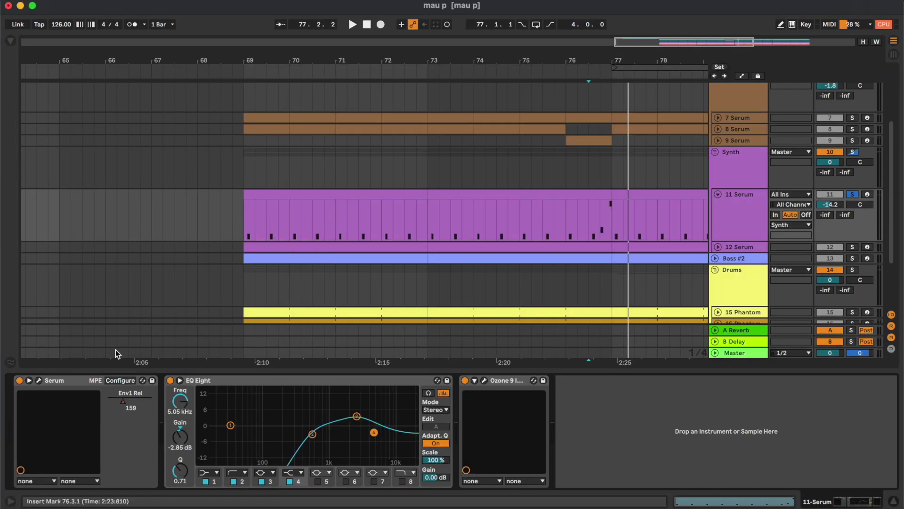
key("a")
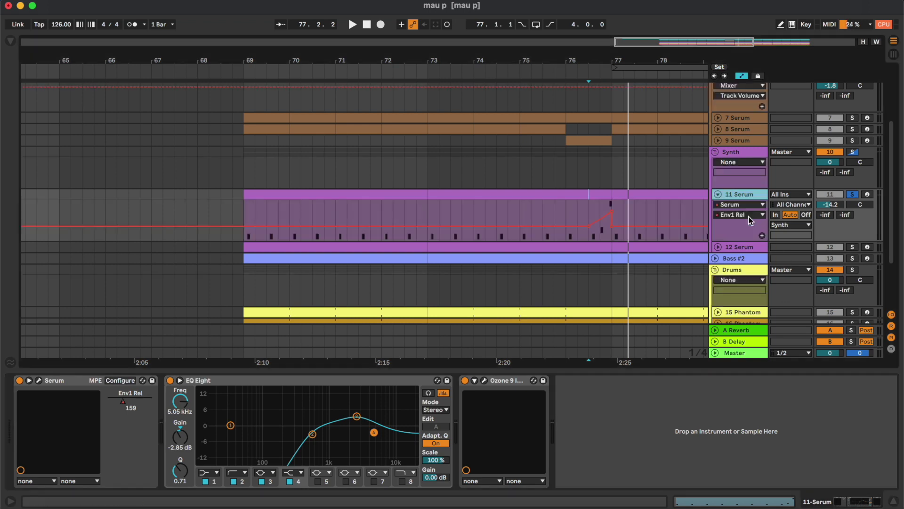
key("space")
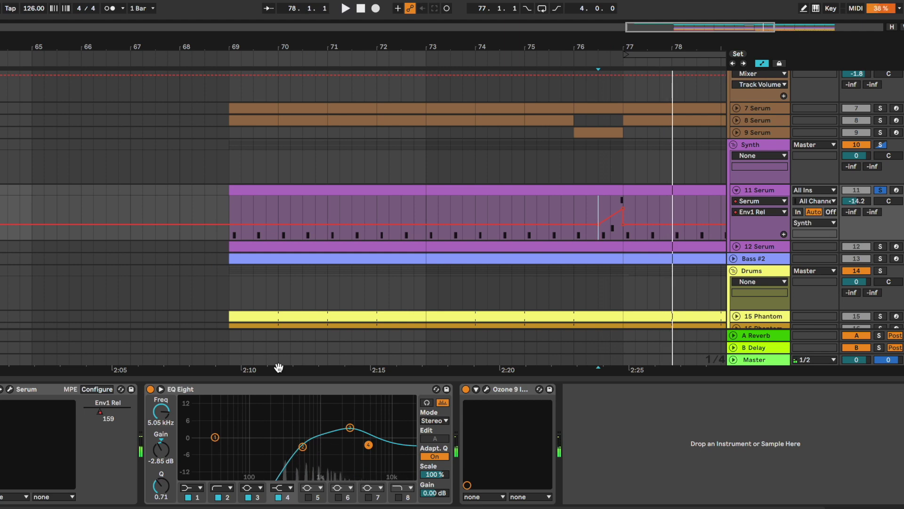
key("space")
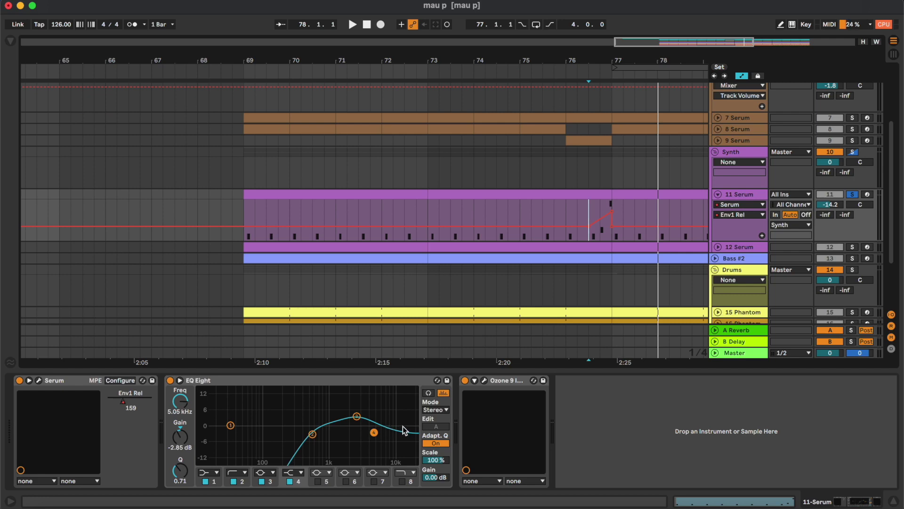
Compare 11 Serum with EQ Eight bypassed and re-enabled, and check Ozone Imager settings
key("space")
left_click(170, 381)
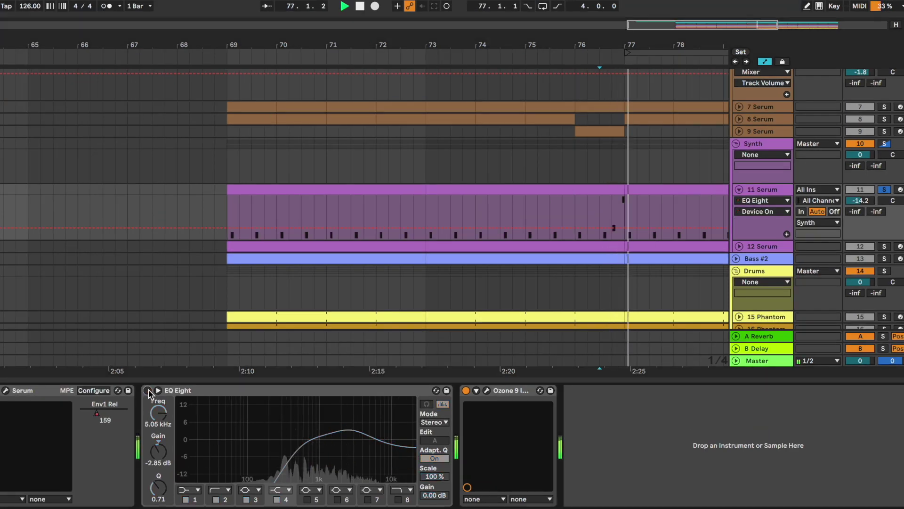
left_click(148, 390)
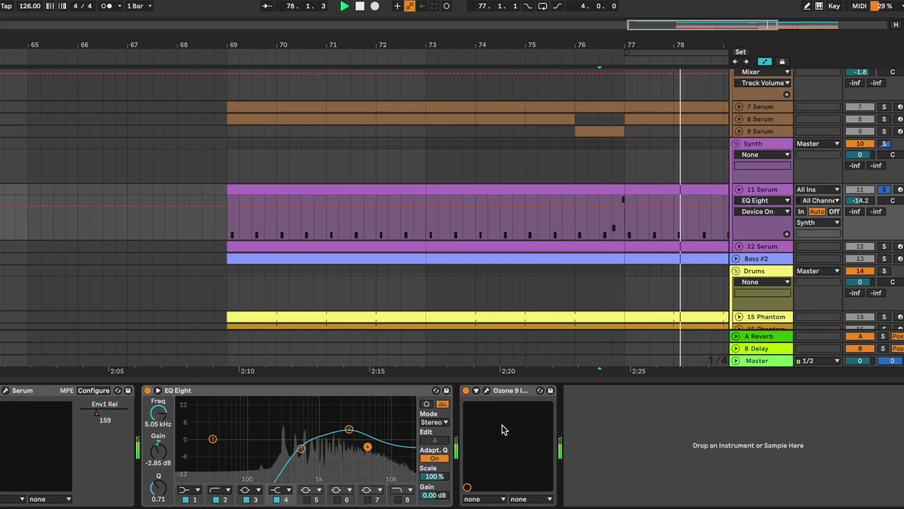
key("space")
left_click(486, 391)
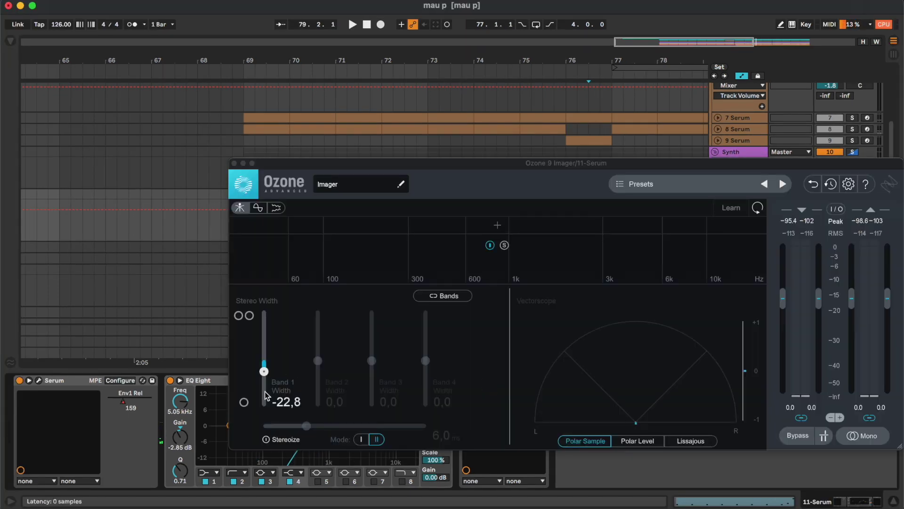
left_click(234, 164)
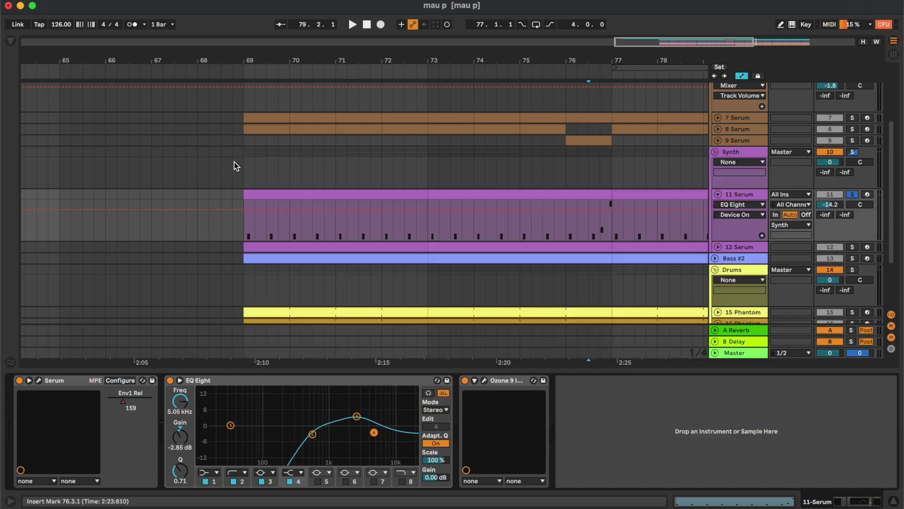
left_click(472, 197)
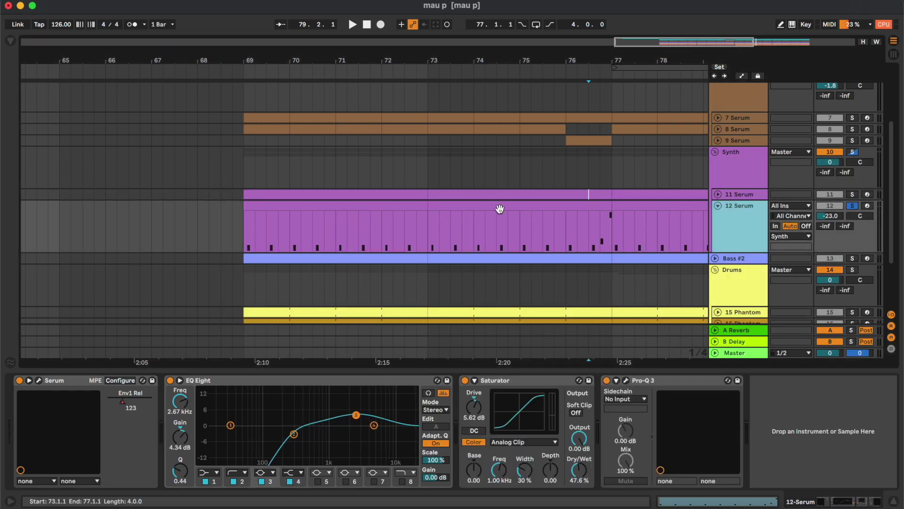
left_click(500, 209)
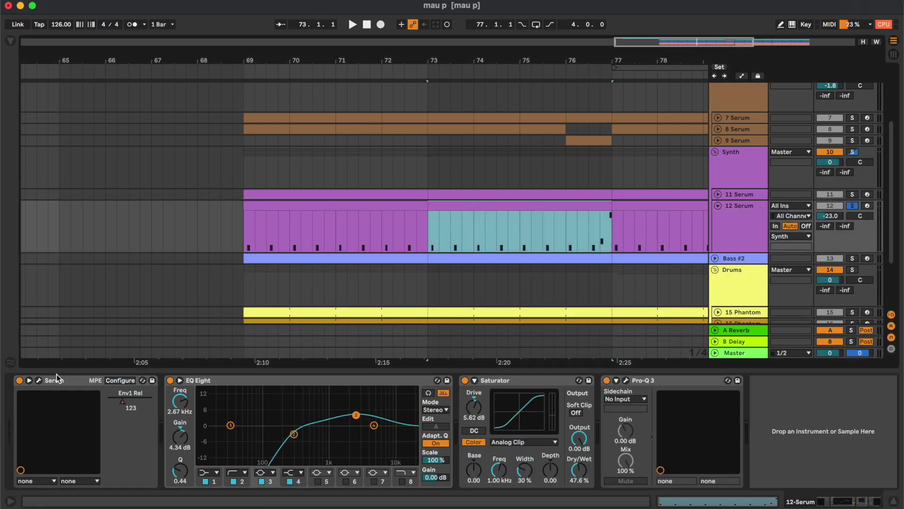
left_click(38, 381)
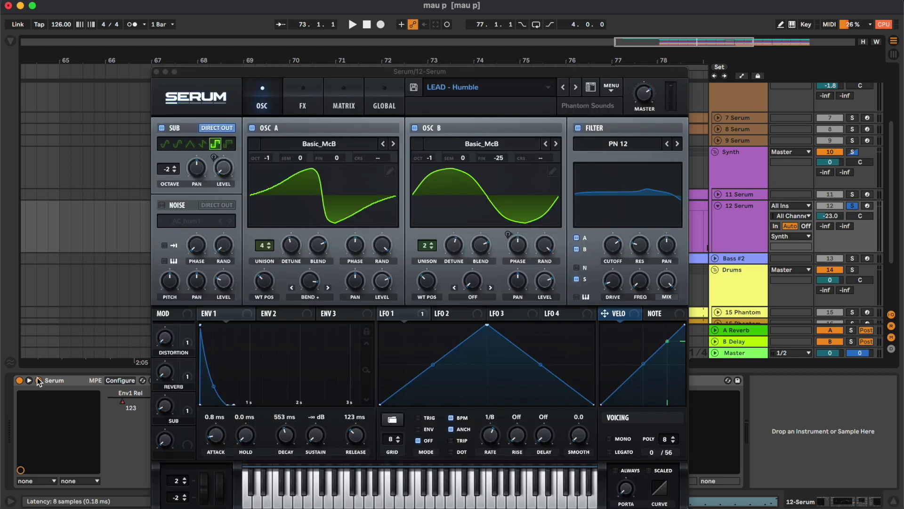
left_click(158, 73)
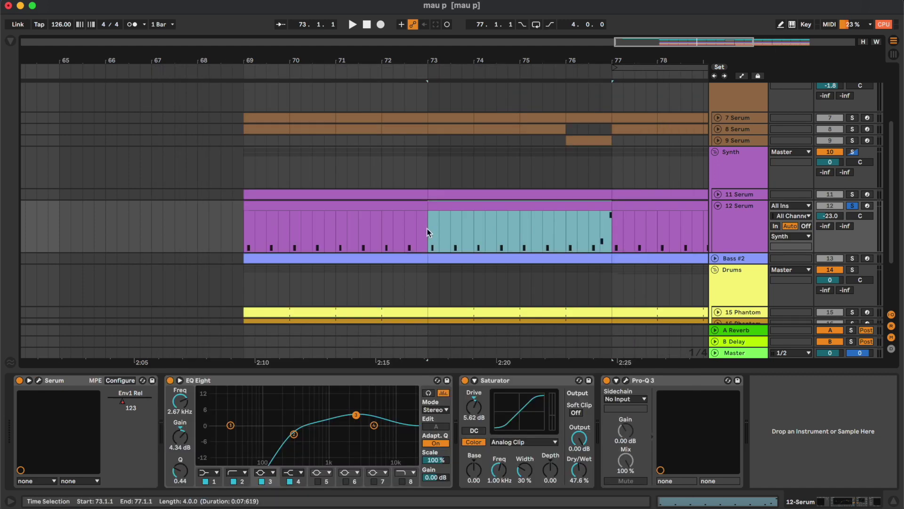
key("space")
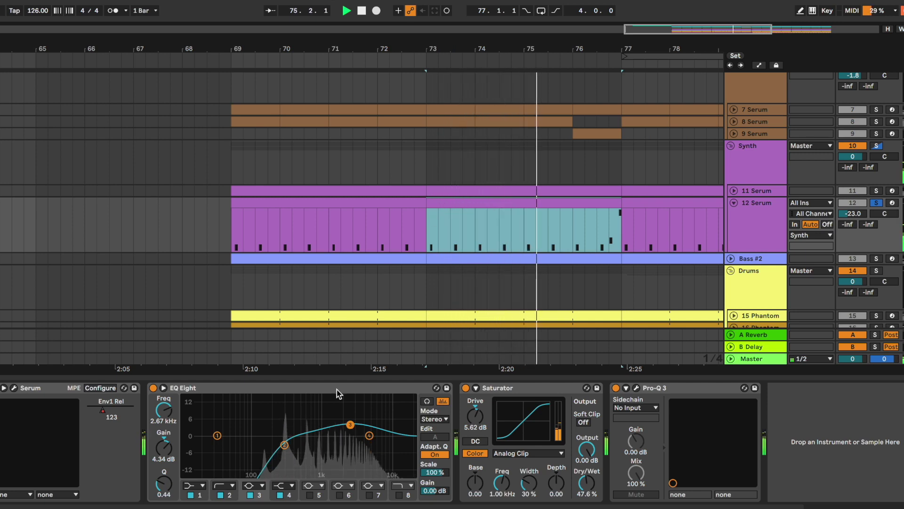
key("space")
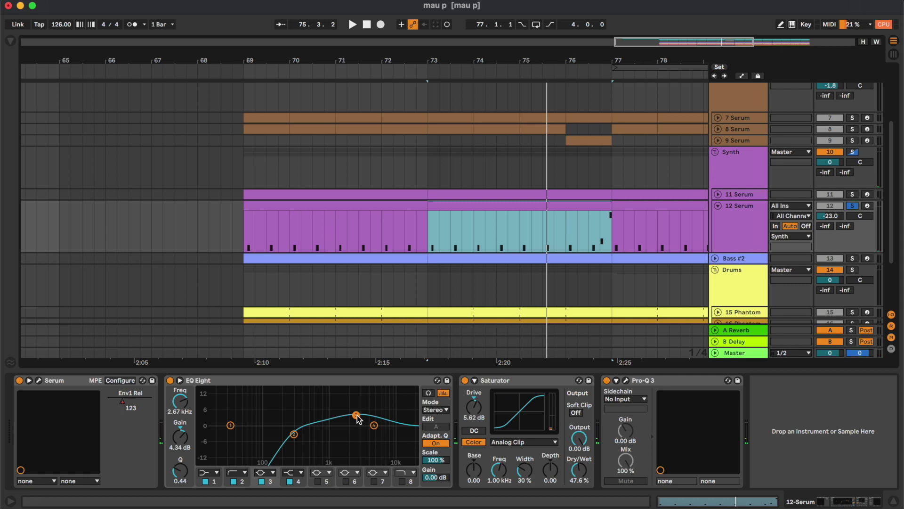
left_click(625, 380)
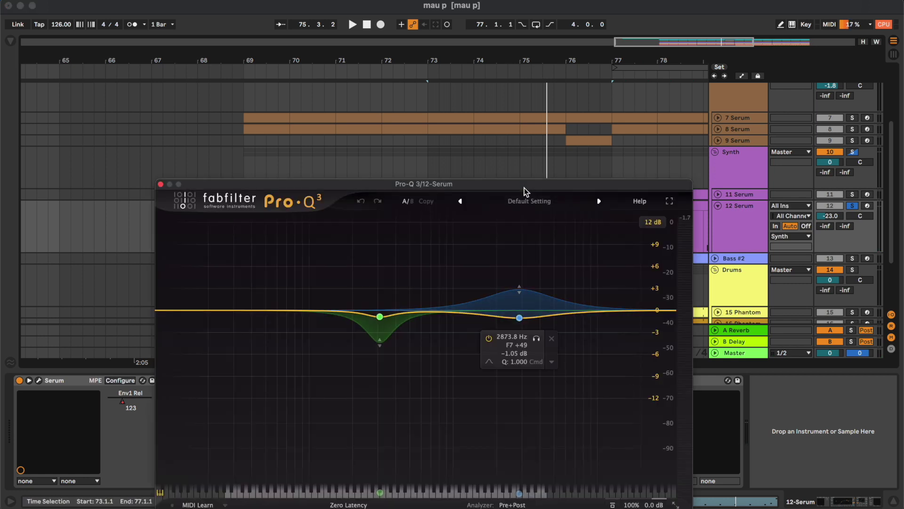
left_click_drag(525, 188, 502, 102)
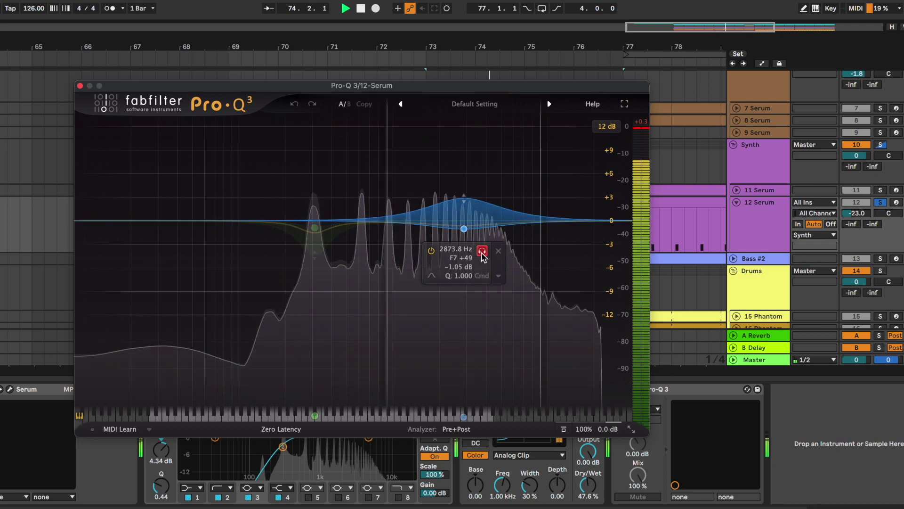
left_click(80, 86)
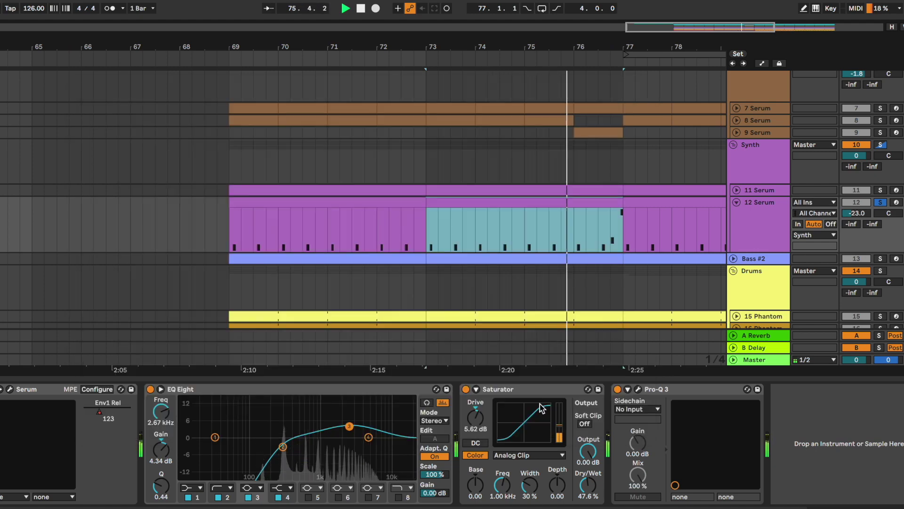
left_click(618, 389)
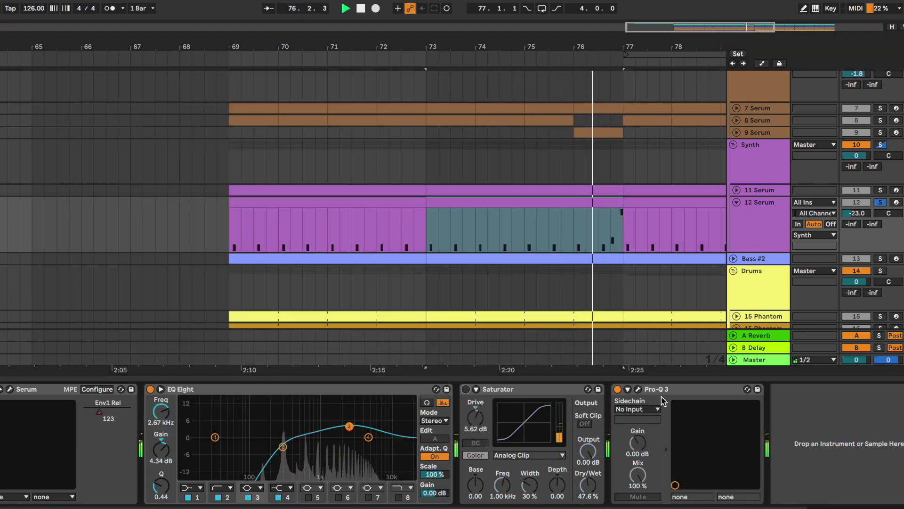
left_click(618, 389)
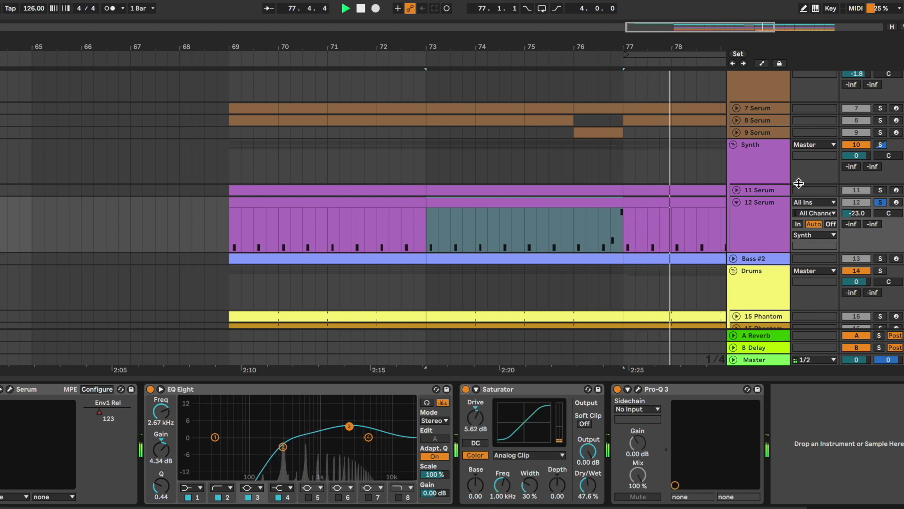
Fold 12 Serum, unfold Bass #2 and open its clip's MIDI notes
left_click(737, 202)
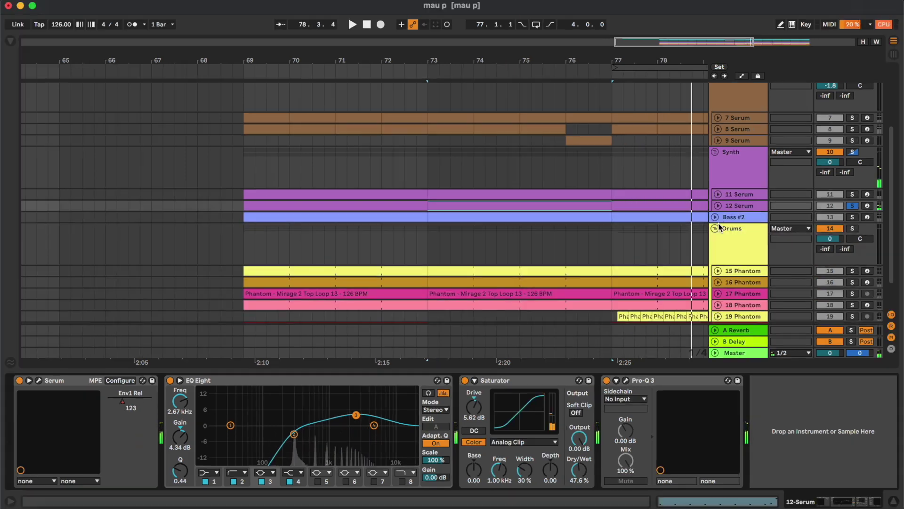
left_click(715, 217)
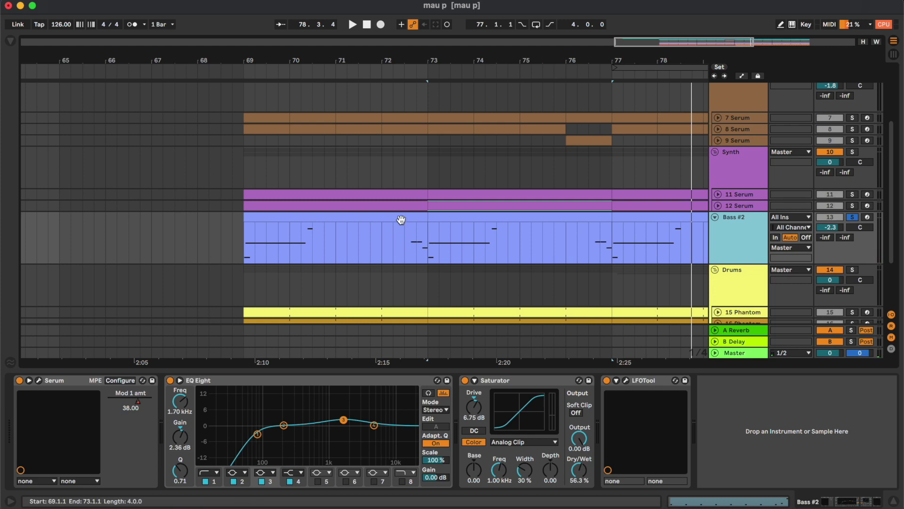
double_click(400, 220)
left_click(392, 374)
scroll(392, 373, "up", 1)
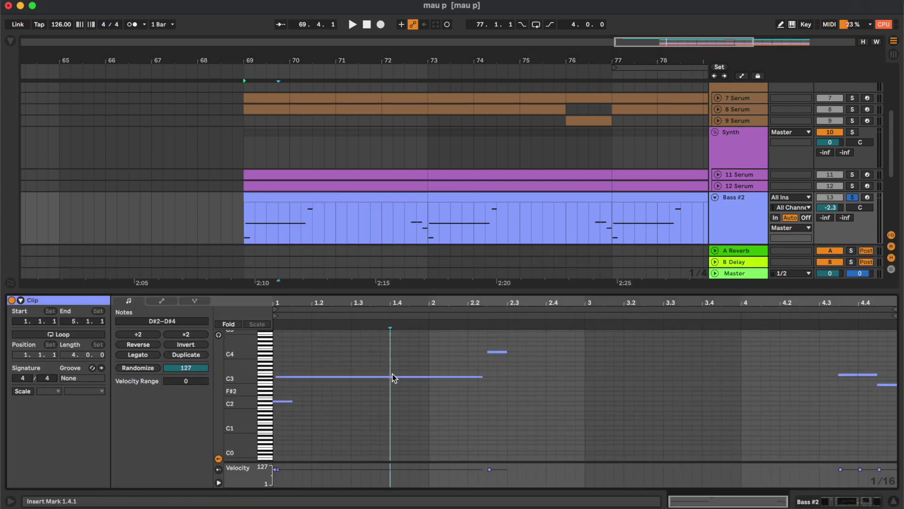
Play Bass #2's notes from the clip start and around bar 72, then show its devices
left_click(243, 226)
key("space")
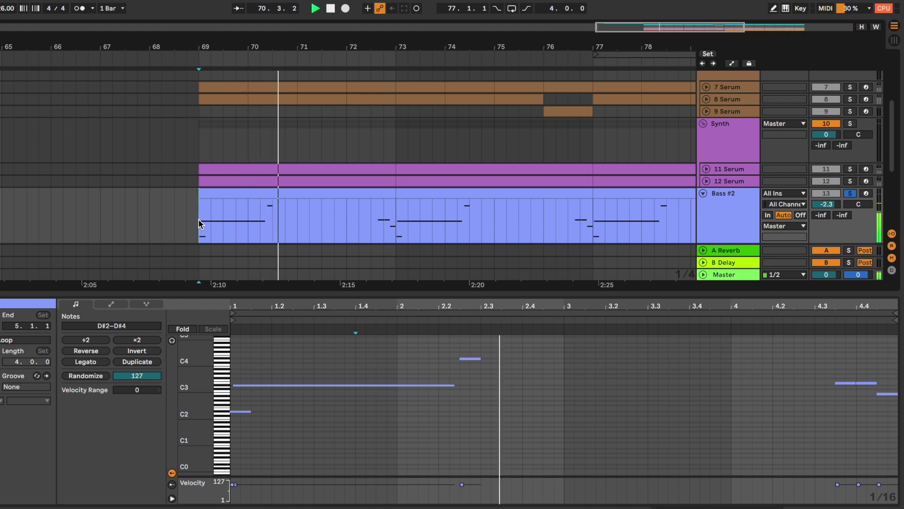
left_click(371, 213)
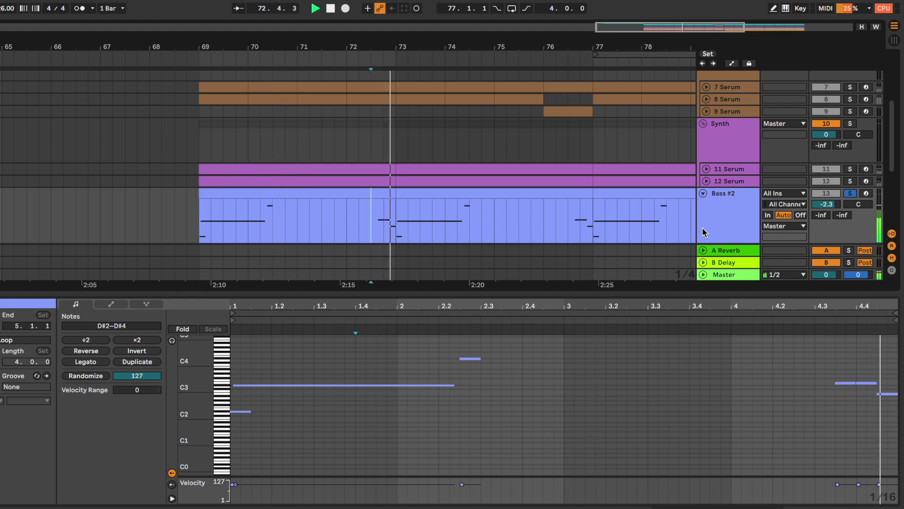
left_click(735, 207)
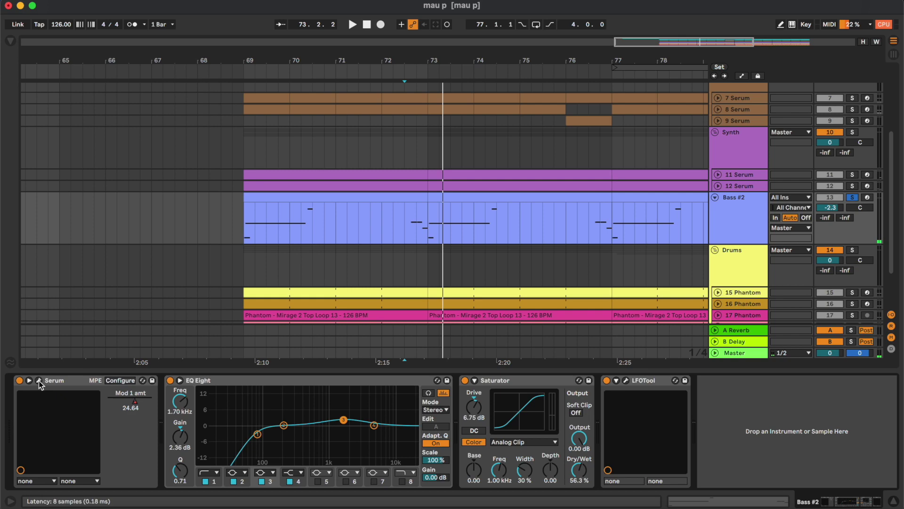
left_click(39, 381)
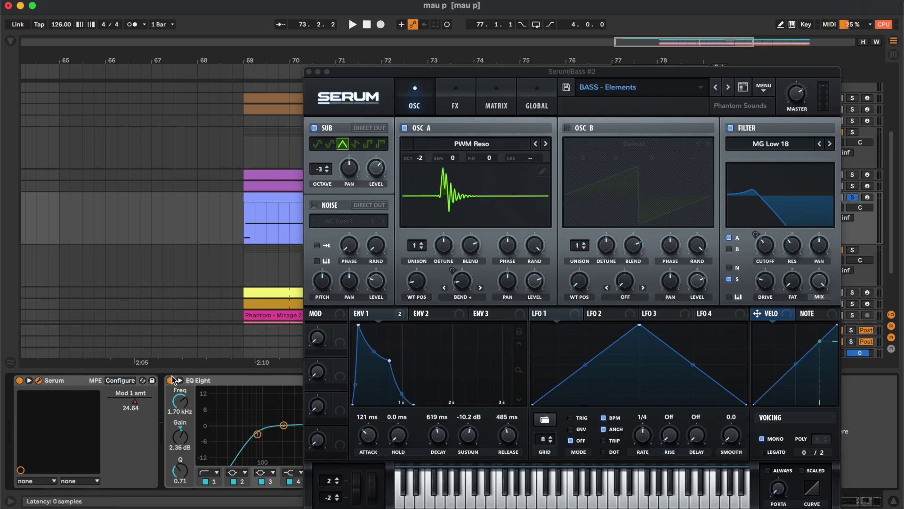
Show Bass #2's Serum Mod 1 amt envelope, play from bar 69, and close Serum
left_click_drag(449, 71, 447, 240)
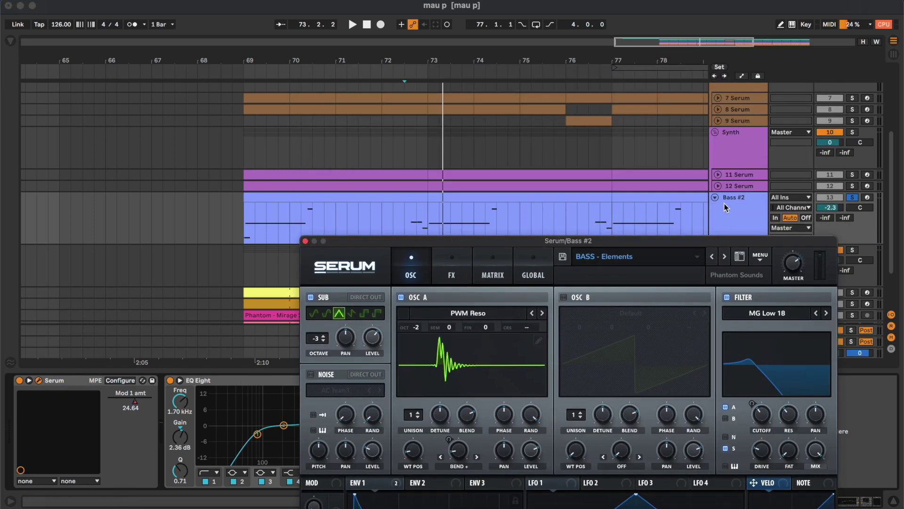
left_click(739, 206)
left_click(728, 225)
left_click(739, 216)
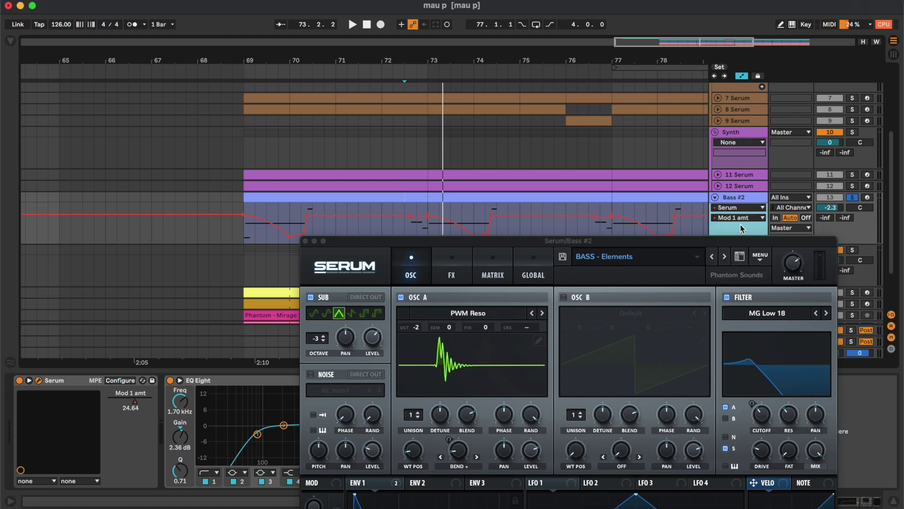
mouse_move(740, 241)
left_mouse_down()
mouse_move(712, 228)
mouse_move(723, 256)
mouse_move(736, 188)
left_mouse_up()
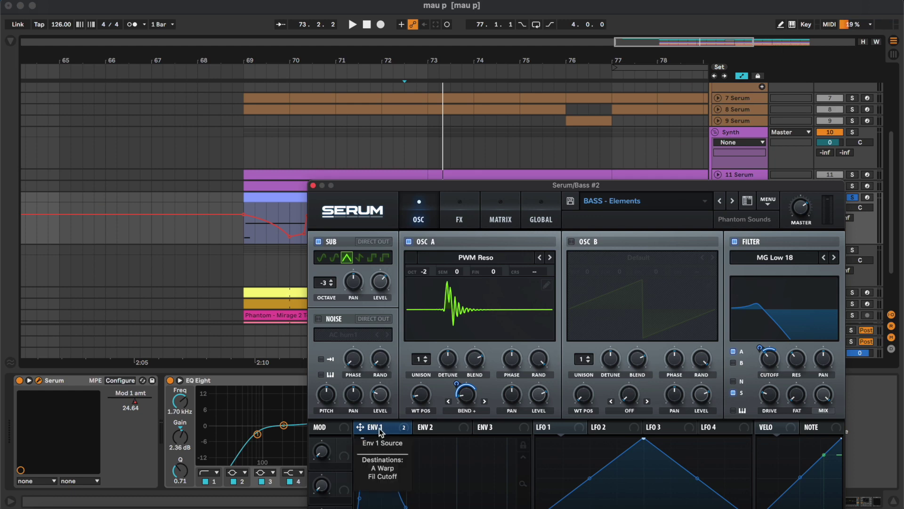
left_click(243, 228)
key("space")
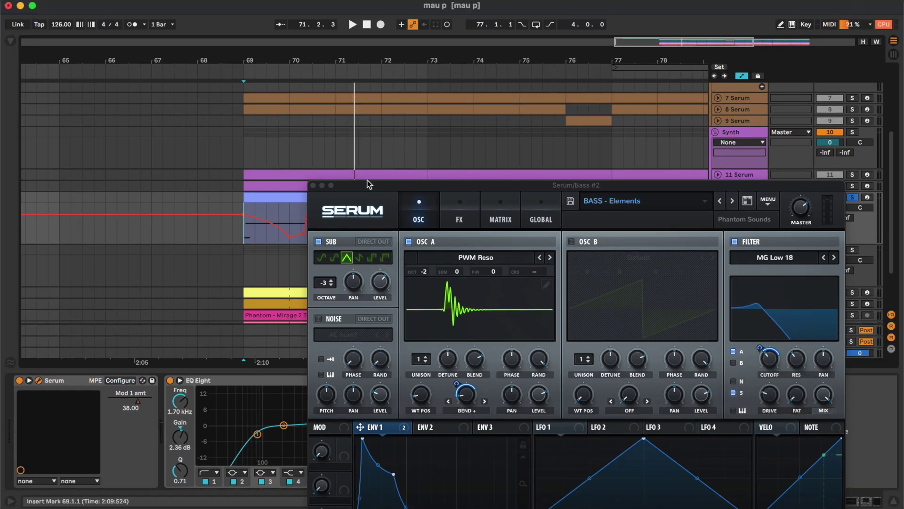
left_click(311, 185)
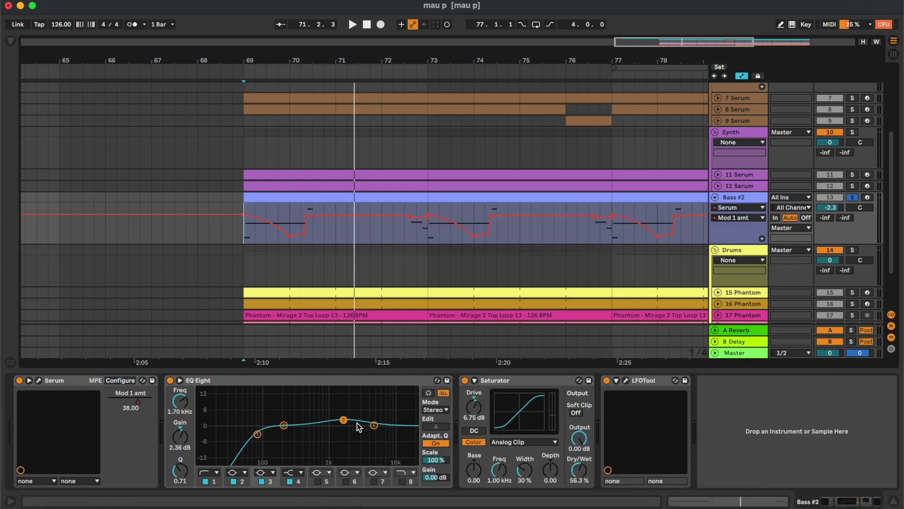
left_click(170, 381)
key("space")
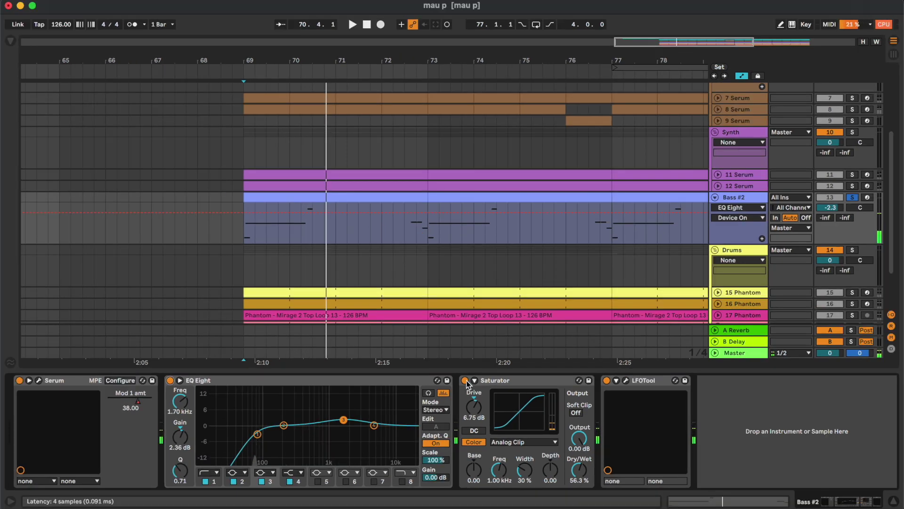
left_click(467, 380)
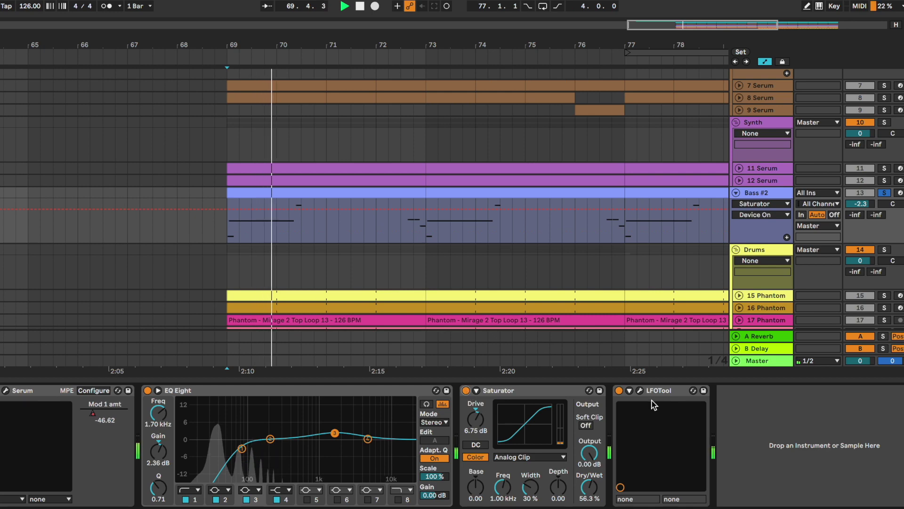
left_click(638, 391)
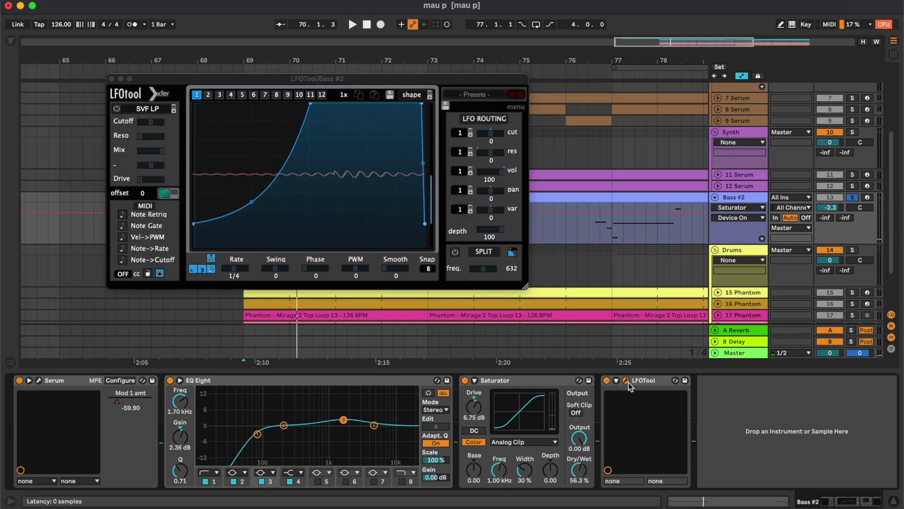
left_click(627, 381)
key("a")
scroll(749, 244, "down", 2)
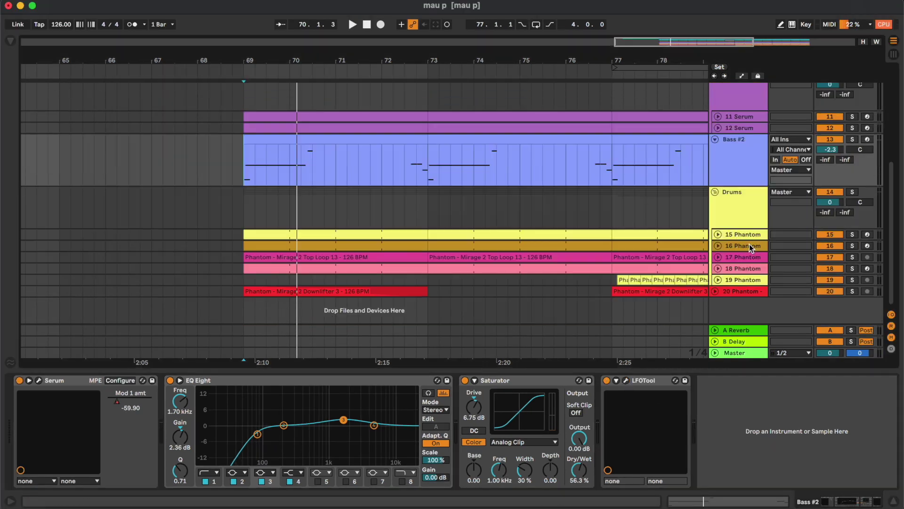
Expand 15 Phantom and play its clap
left_click(723, 235)
scroll(602, 249, "down", 2)
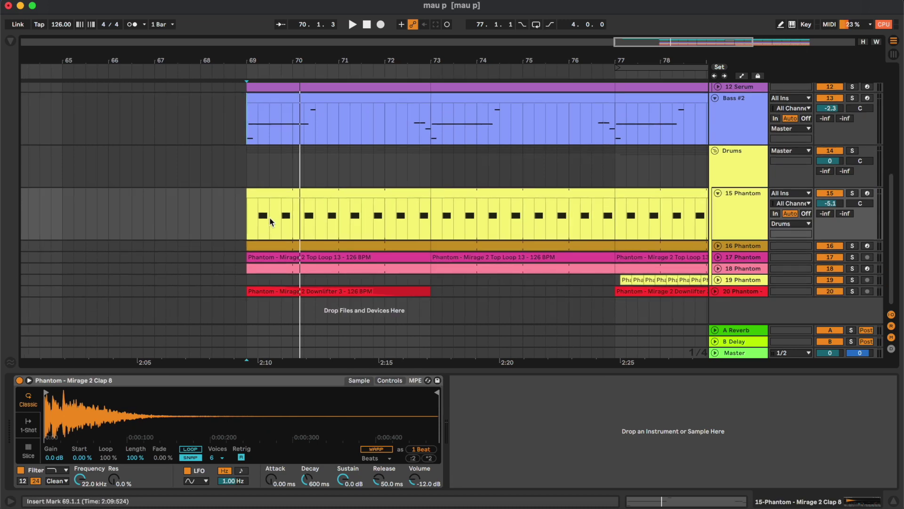
key("space")
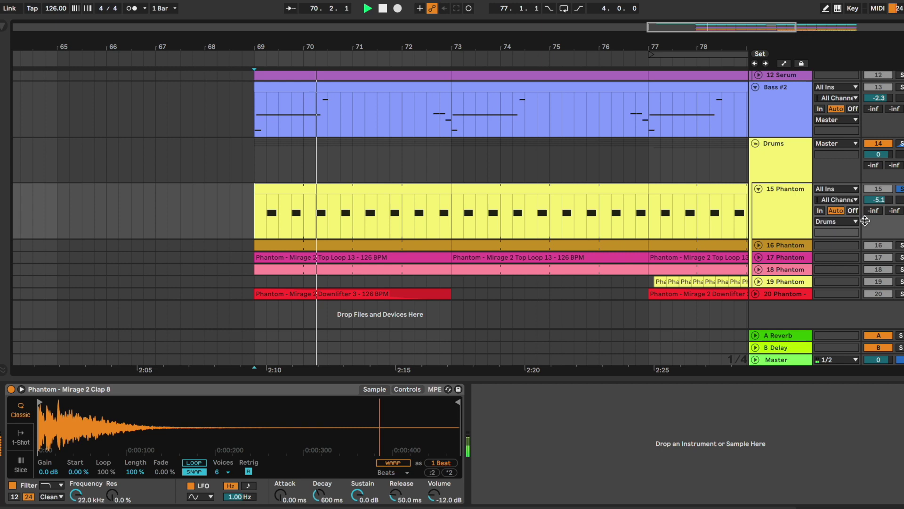
key("space")
Play 16 Phantom's open hi-hat and compare it with EQ Eight bypassed and re-enabled
left_click(759, 189)
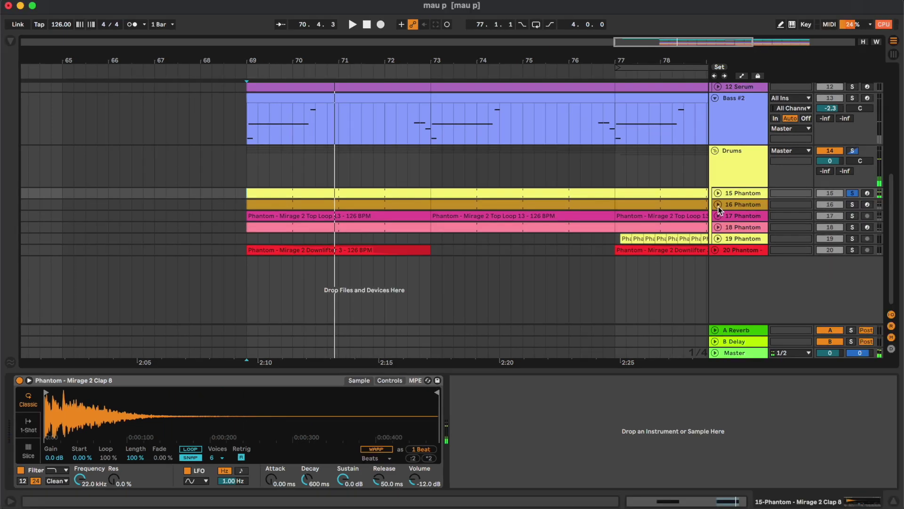
key("space")
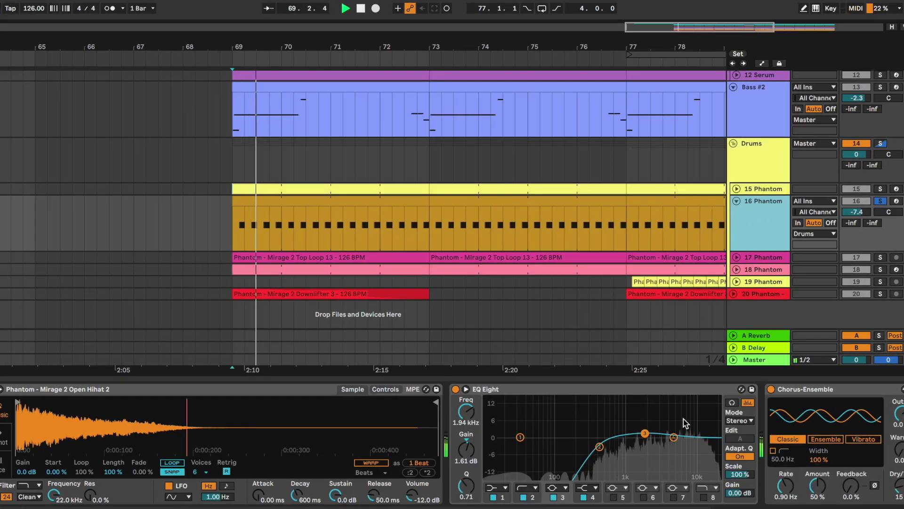
left_click(730, 398)
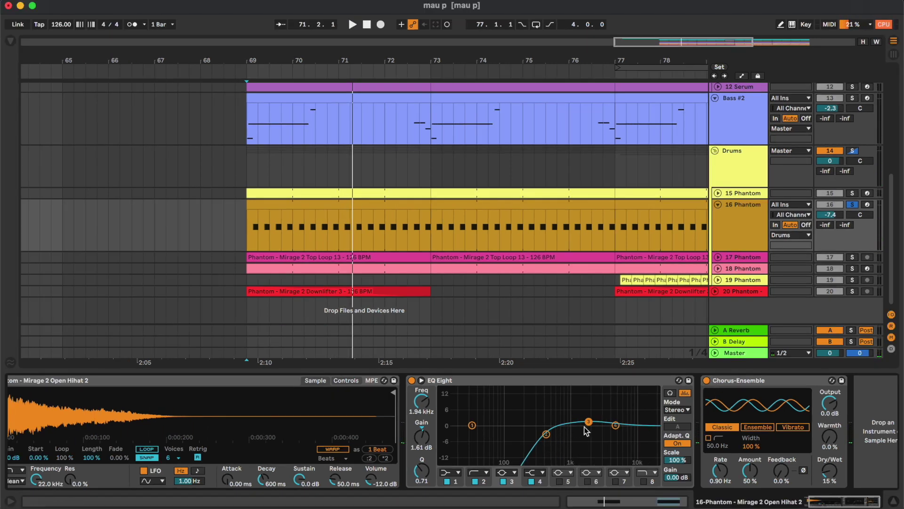
left_click(724, 382)
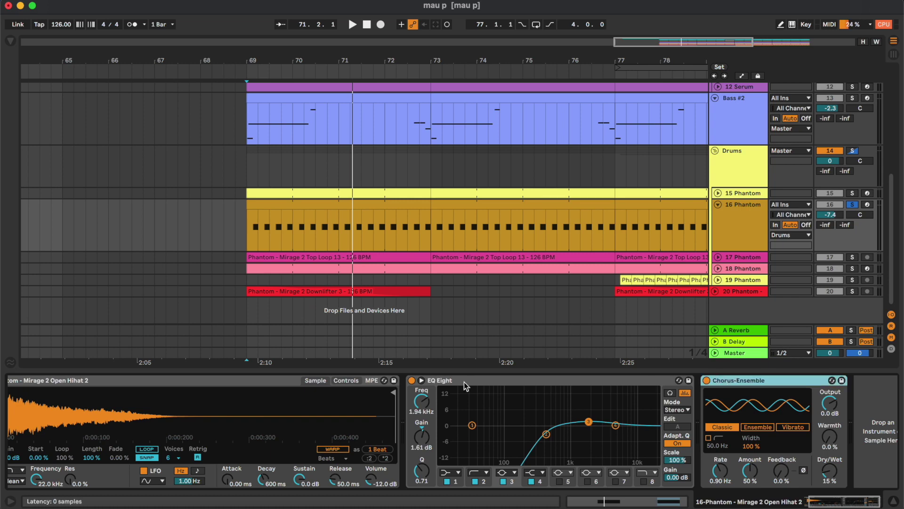
left_click(413, 381)
key("space")
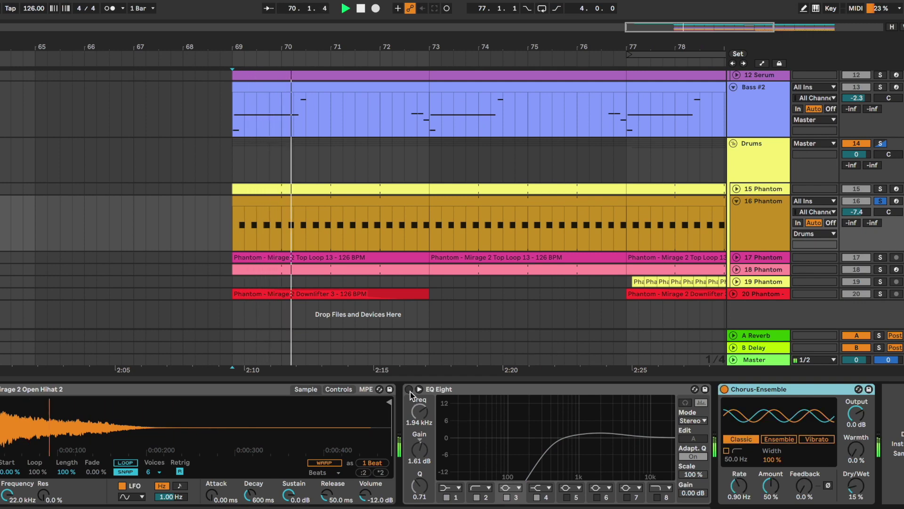
left_click(409, 389)
left_click(737, 201)
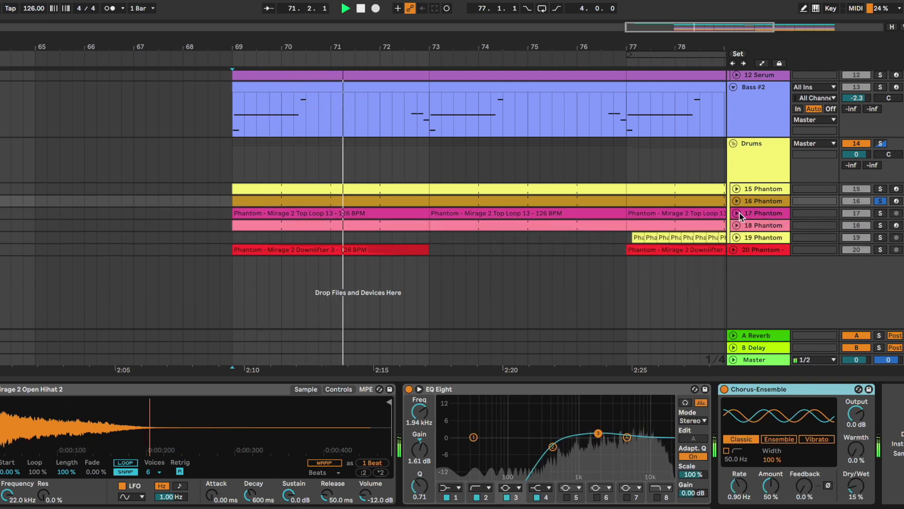
Unfold track 17 Phantom and play its first top loop clip
left_click(737, 213)
left_click(366, 218)
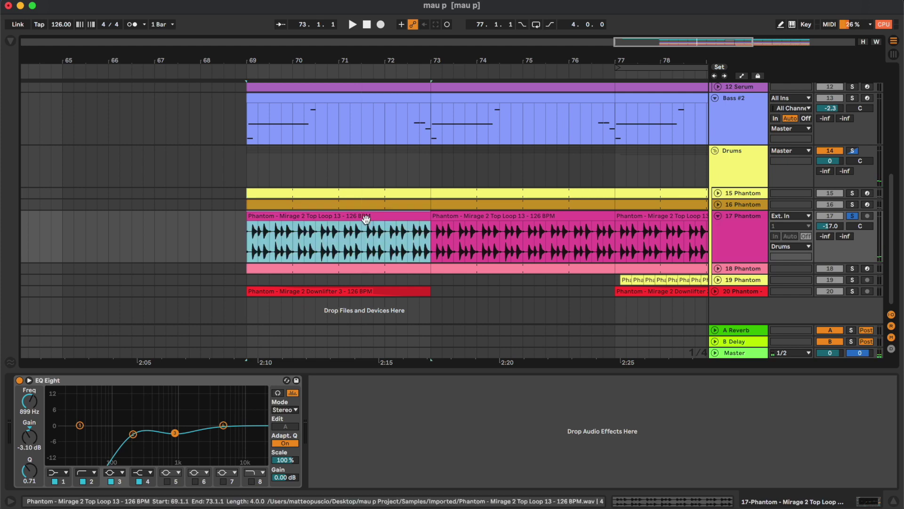
key("space")
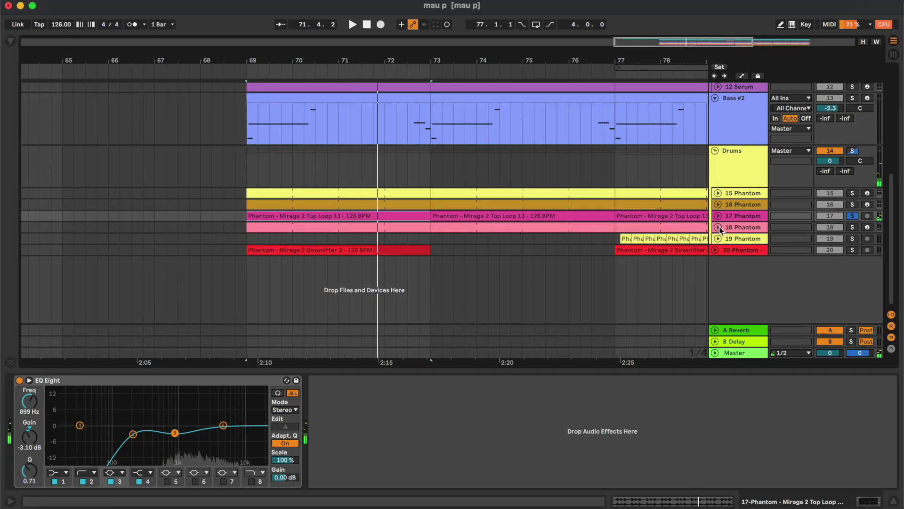
Show track 18 Phantom's closed hi-hat clip notes and its Simpler settings
left_click(734, 214)
double_click(344, 228)
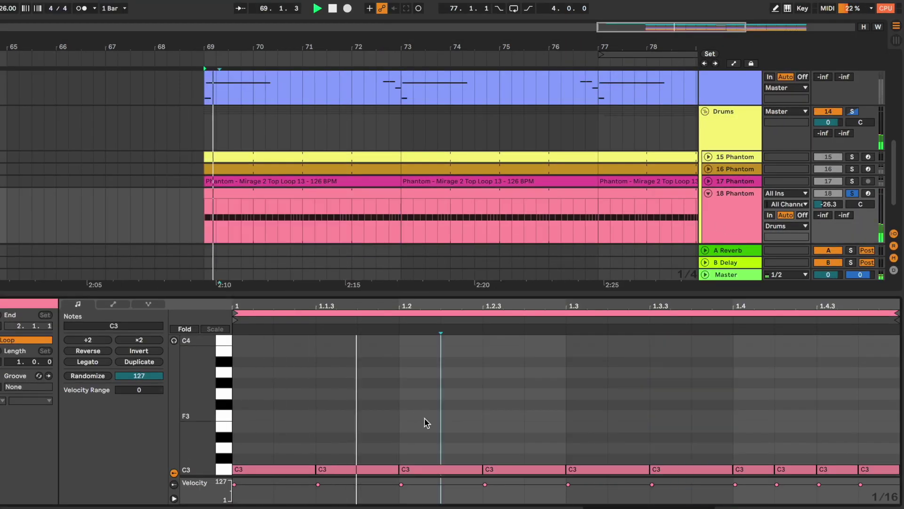
left_click(742, 215)
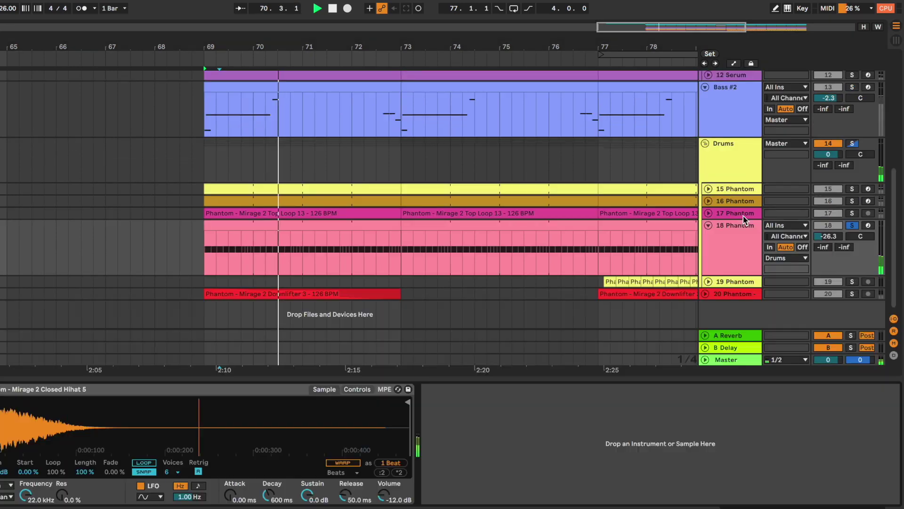
Unfold track 19 Phantom and play the ride clip starting at bar 77
left_click(708, 223)
scroll(583, 242, "right", 5)
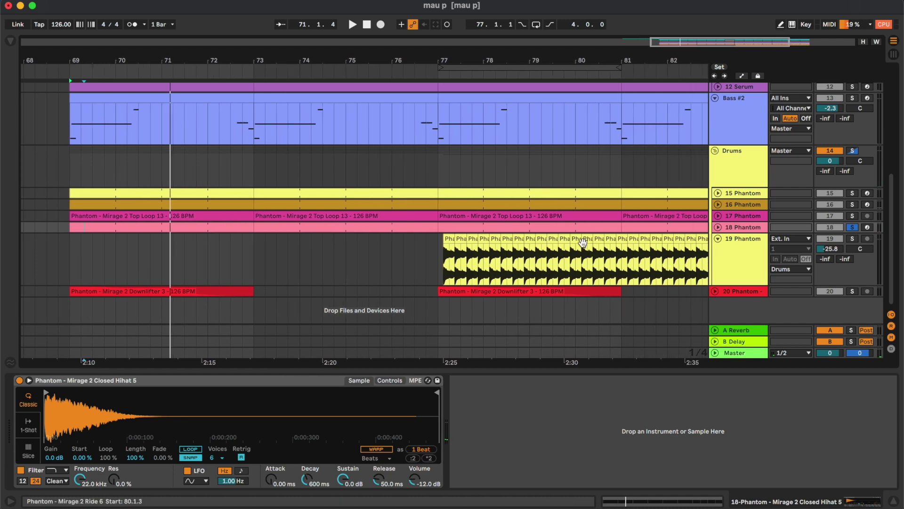
left_click(428, 263)
key("space")
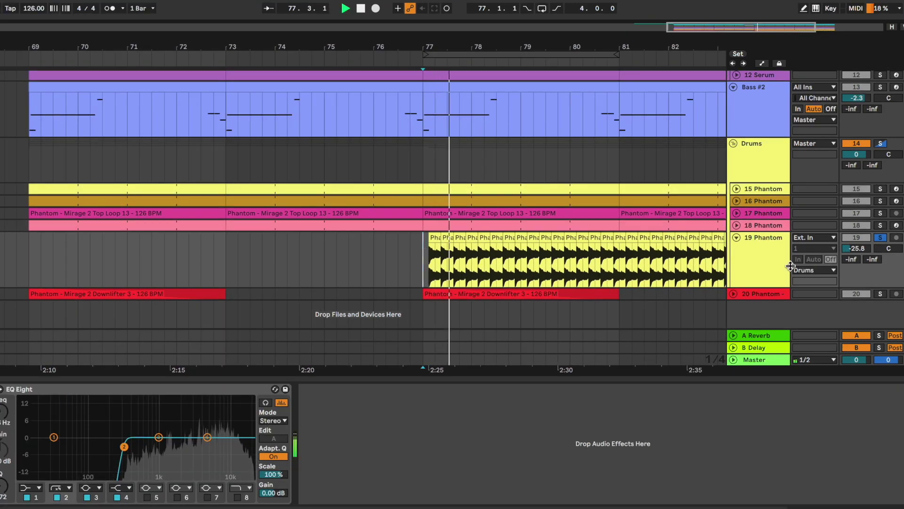
Fold the ride track, play track 20 Phantom's first Downlifter 3 clip, then fold track 20
left_click(739, 236)
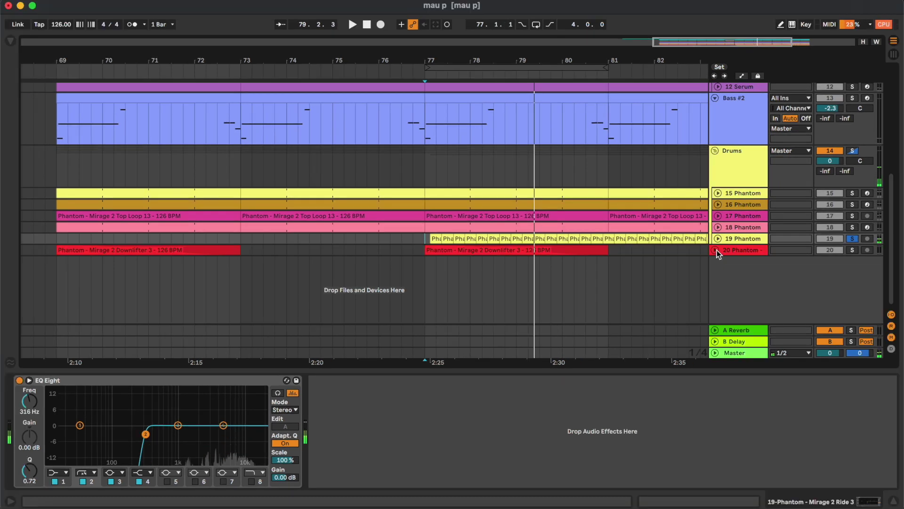
left_click(717, 251)
left_click(162, 249)
key("space")
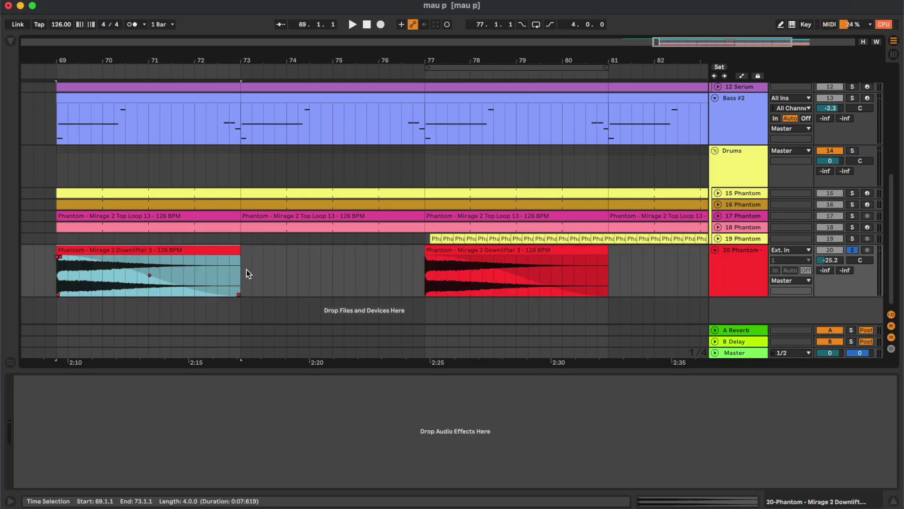
key("space")
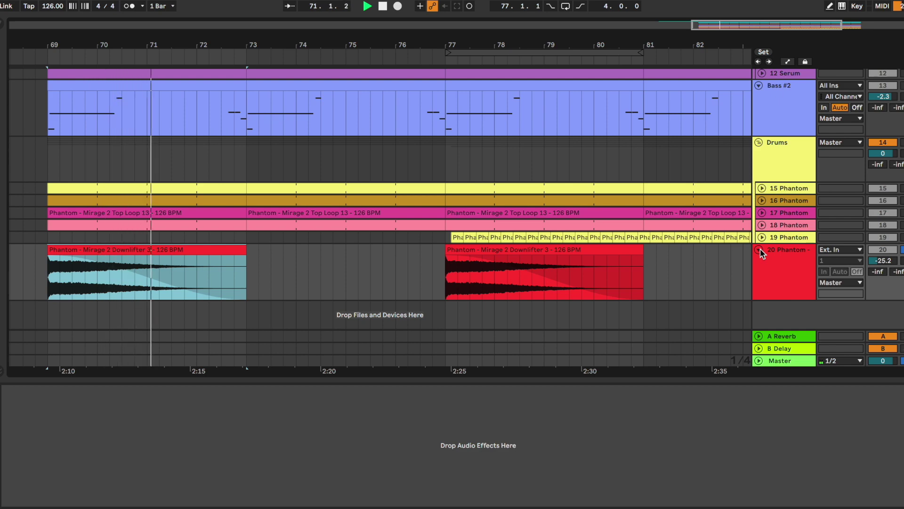
left_click(761, 250)
Zoom out, fold Bass #2, hide the Detail View, and unfold Bass #2 during playback
left_click_drag(576, 57, 576, 42)
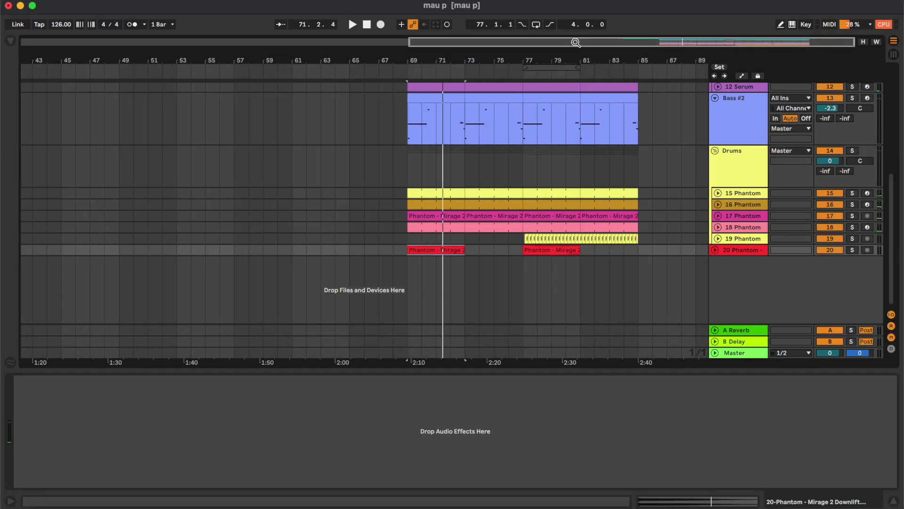
left_click(715, 98)
scroll(720, 203, "up", 1)
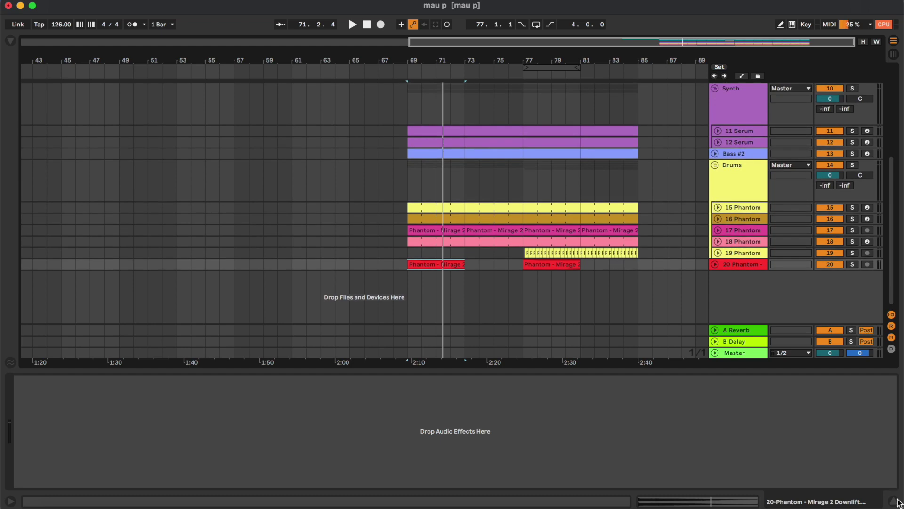
left_click(900, 501)
scroll(480, 114, "up", 2)
scroll(765, 73, "up", 1)
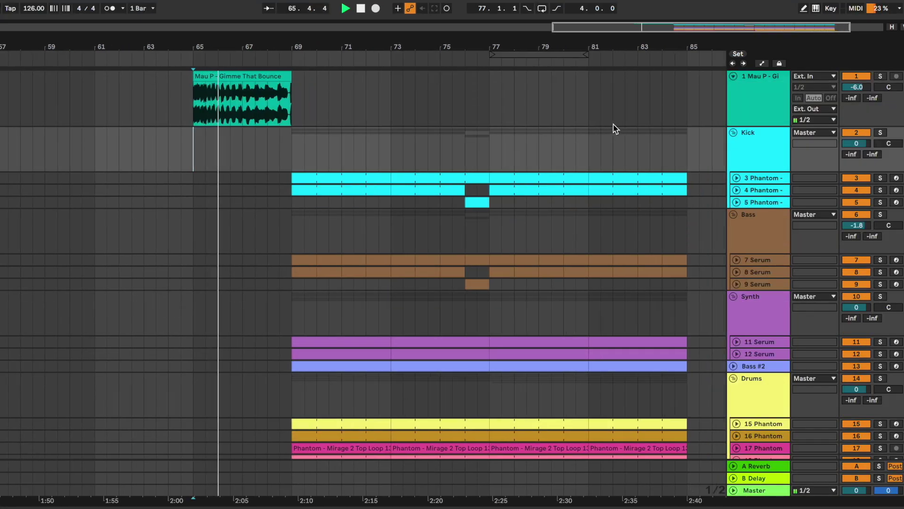
scroll(513, 150, "up", 2)
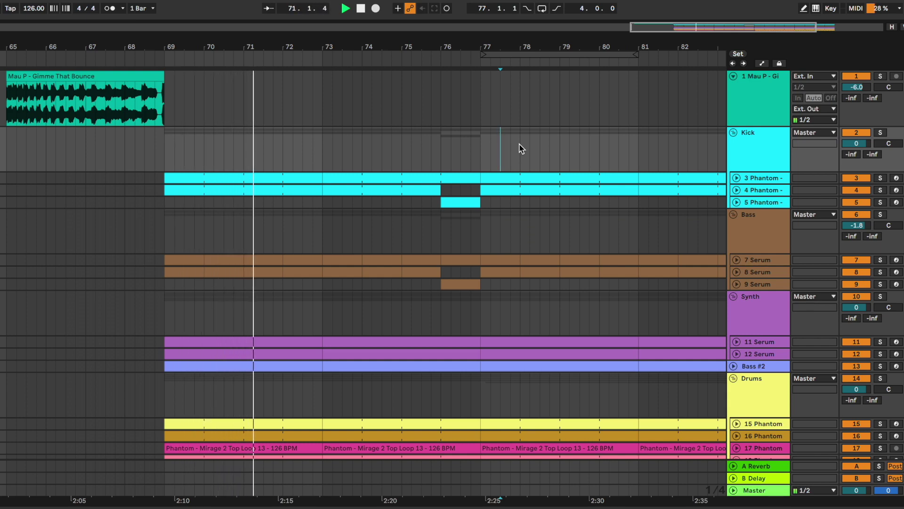
scroll(518, 144, "down", 1)
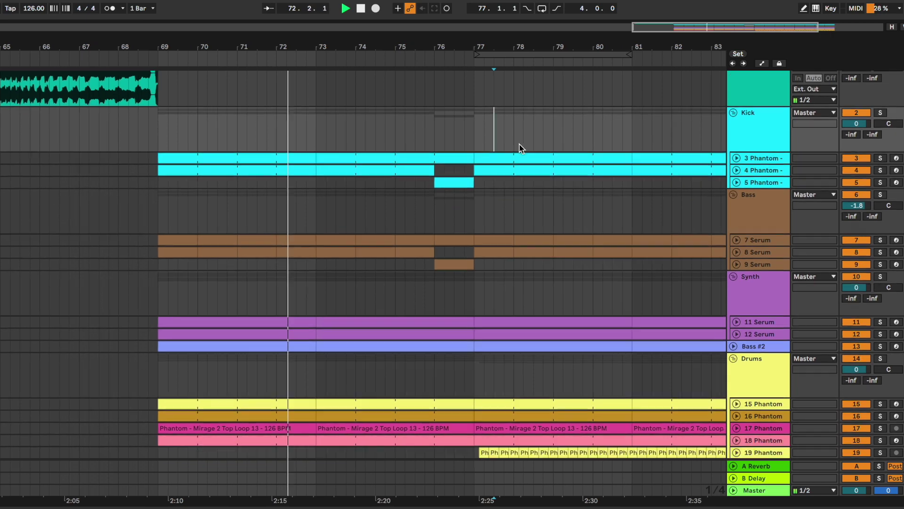
scroll(519, 144, "down", 2)
left_click(735, 307)
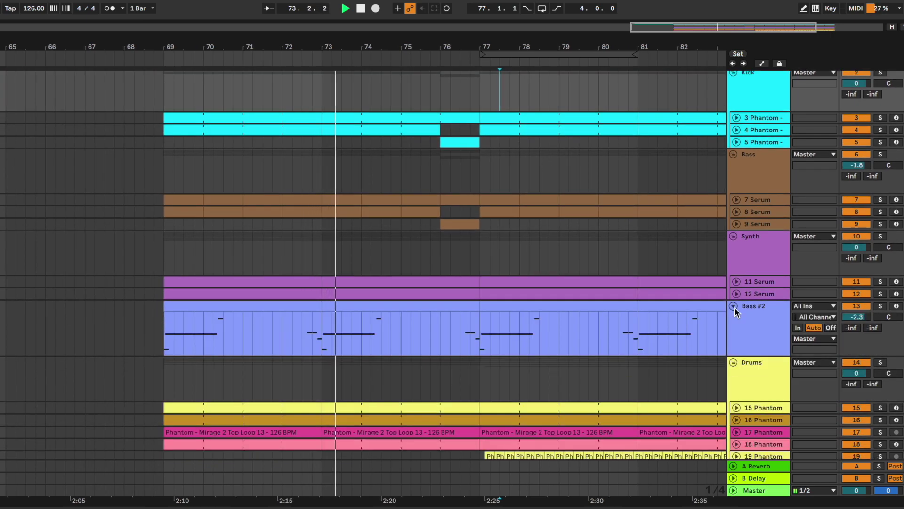
scroll(526, 319, "right", 3)
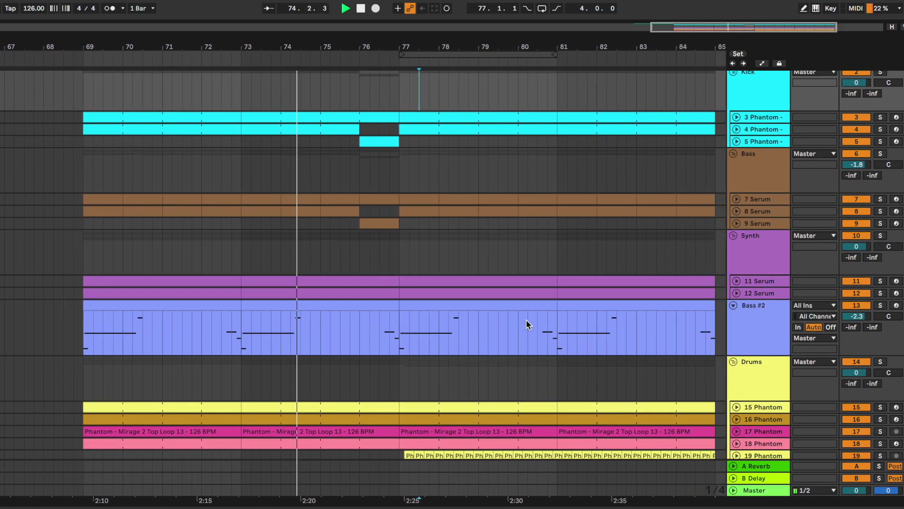
scroll(526, 320, "right", 1)
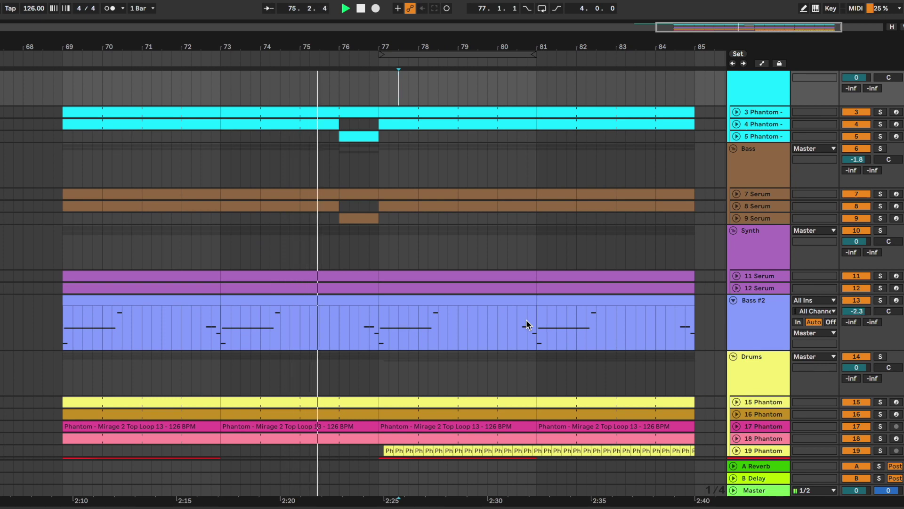
scroll(526, 325, "down", 2)
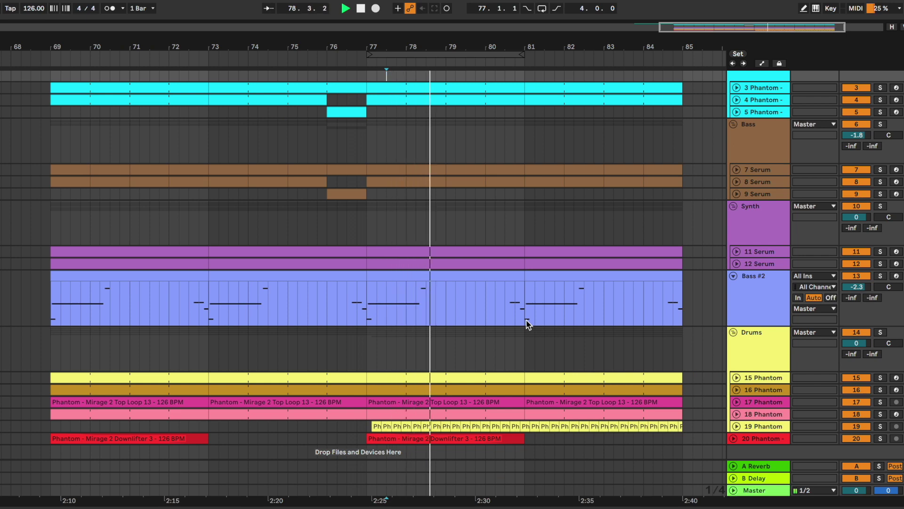
scroll(526, 324, "right", 5)
scroll(526, 324, "down", 1)
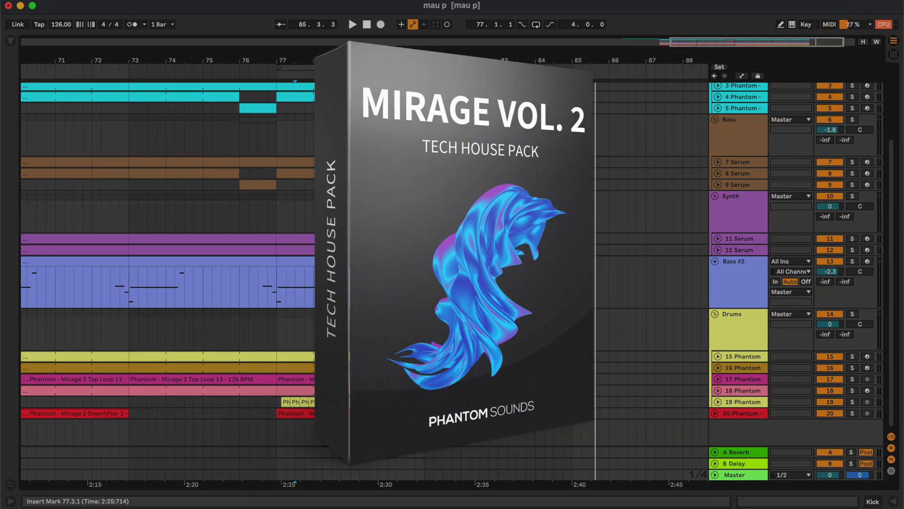
scroll(170, 283, "up", 2)
scroll(169, 283, "left", 3)
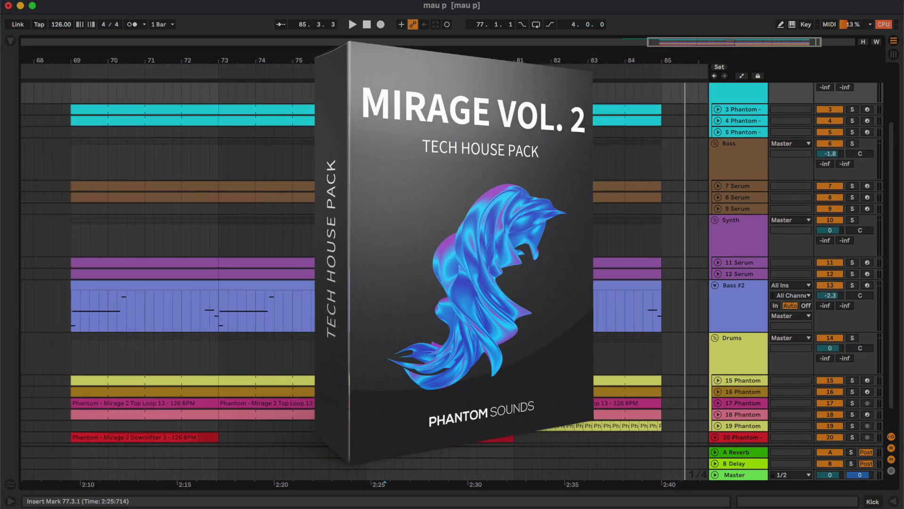